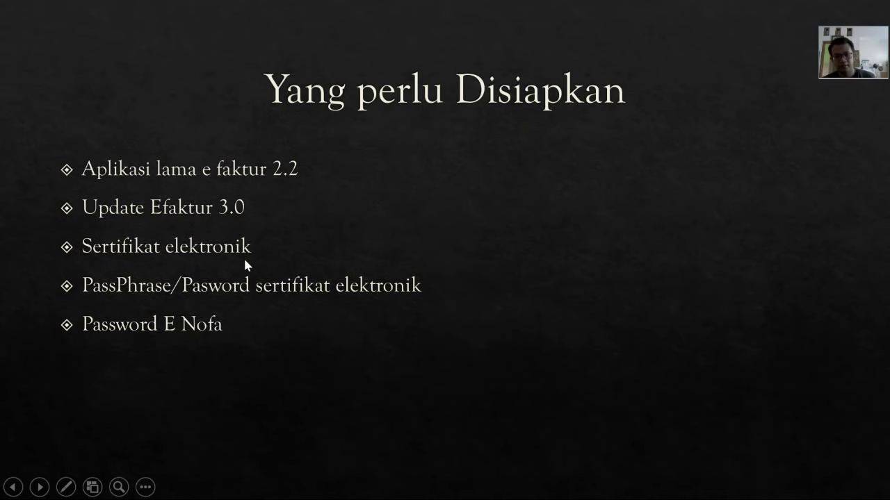
# Leave the slideshow, switch to Edge, follow the e-Faktur login link in the installation guide PDF, and dismiss the site announcement.
pyautogui.press('Escape')
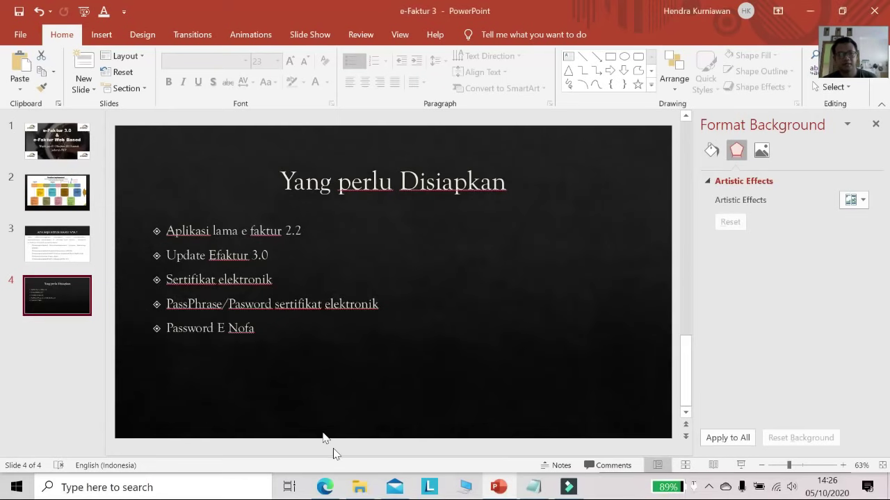
pyautogui.click(325, 488)
pyautogui.click(229, 11)
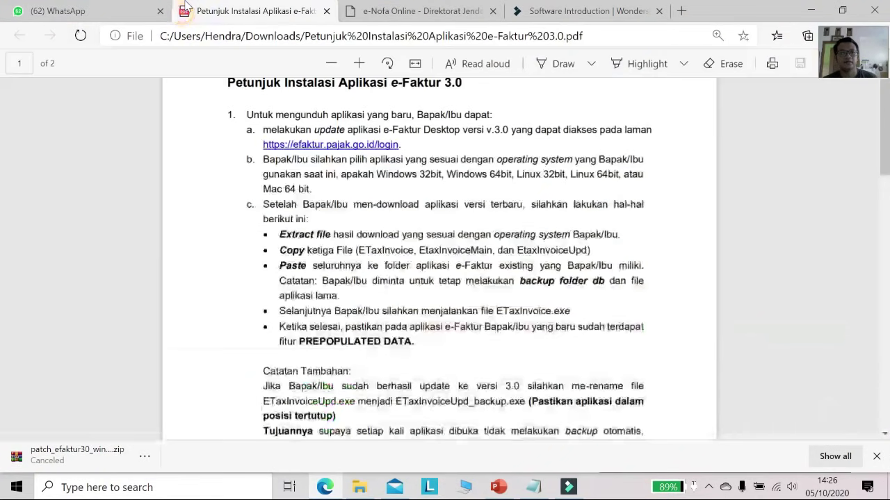
pyautogui.click(381, 146)
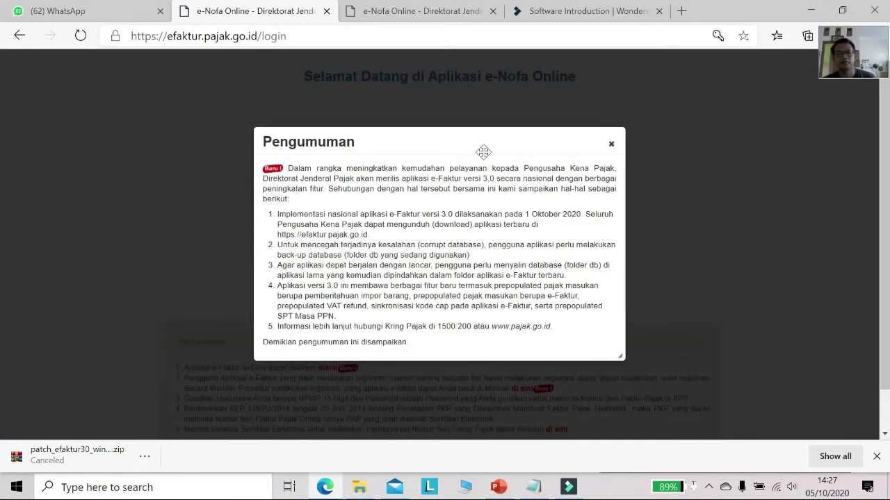
pyautogui.click(610, 146)
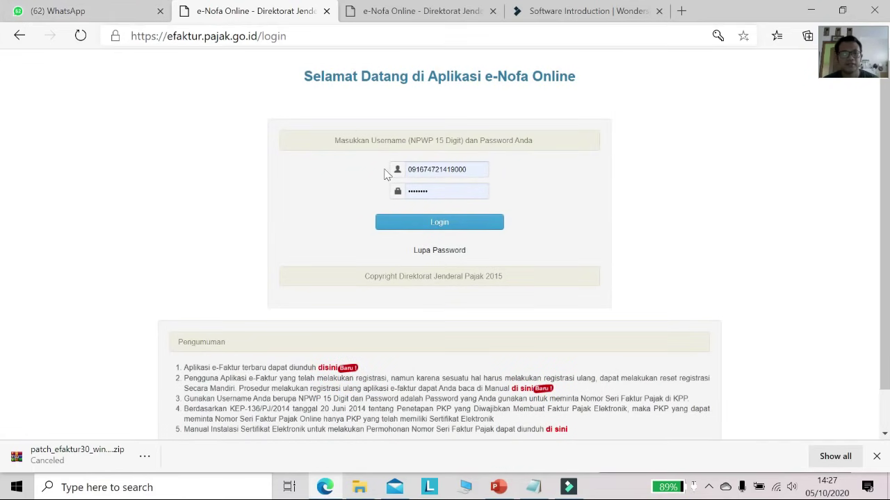
# Open the e-Faktur application download page and download the Windows 64 bit Patch Update Aplikasi e-Faktur 3.0.
pyautogui.scroll(-1, 425, 219)
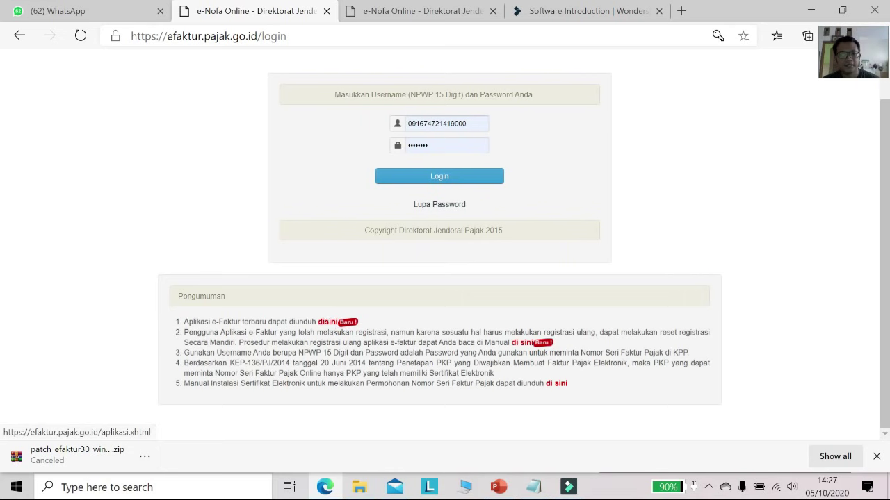
pyautogui.moveTo(179, 322); pyautogui.dragTo(353, 327)
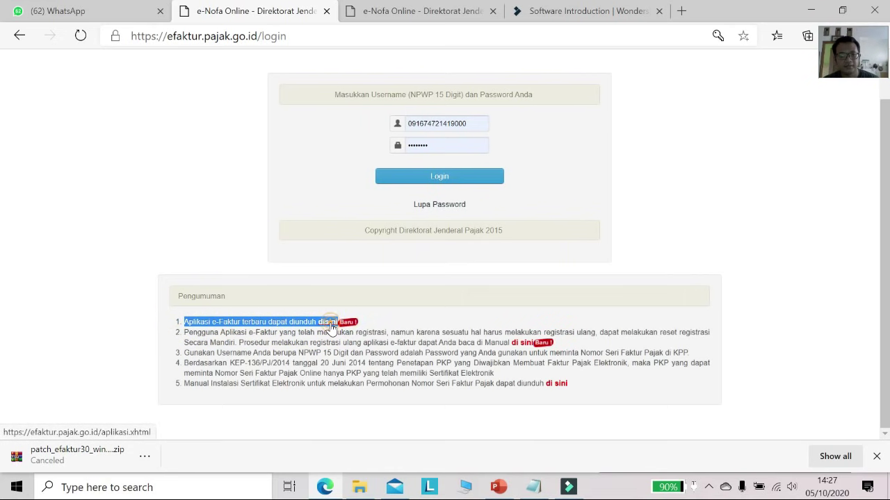
pyautogui.click(324, 324)
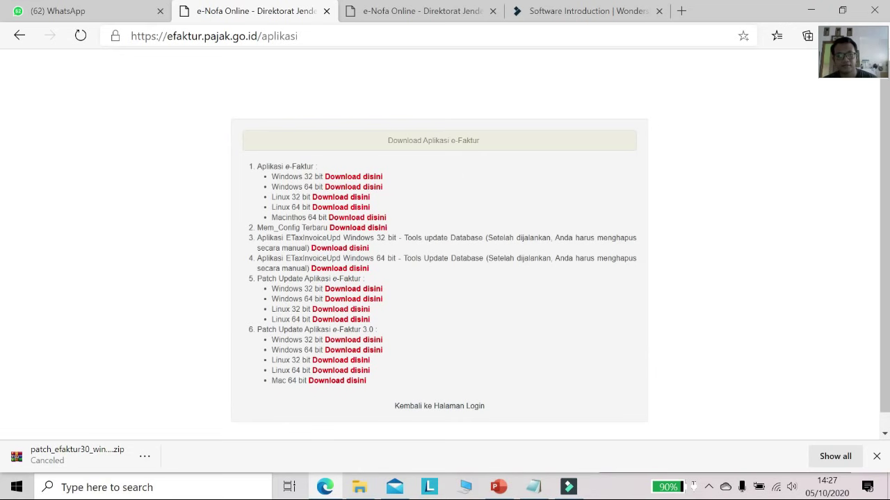
pyautogui.click(367, 353)
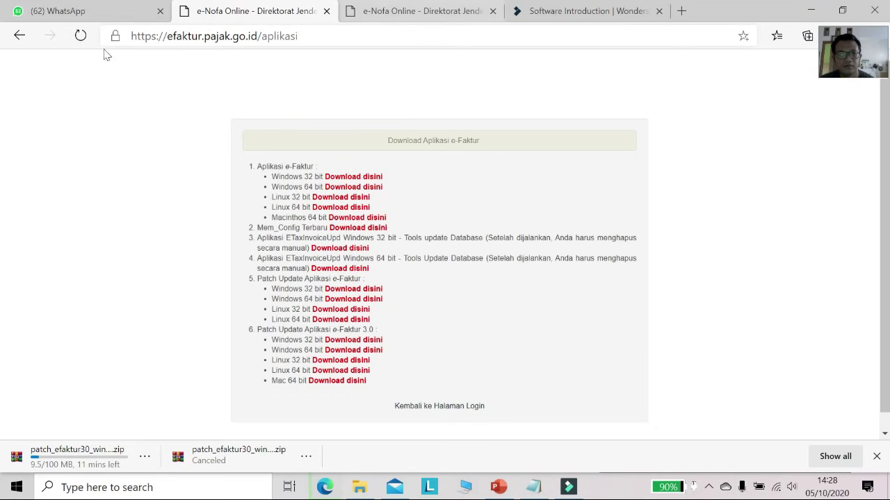
# Return to the e-Nofa login page, dismiss the announcement, and log in with the saved credentials.
pyautogui.click(419, 10)
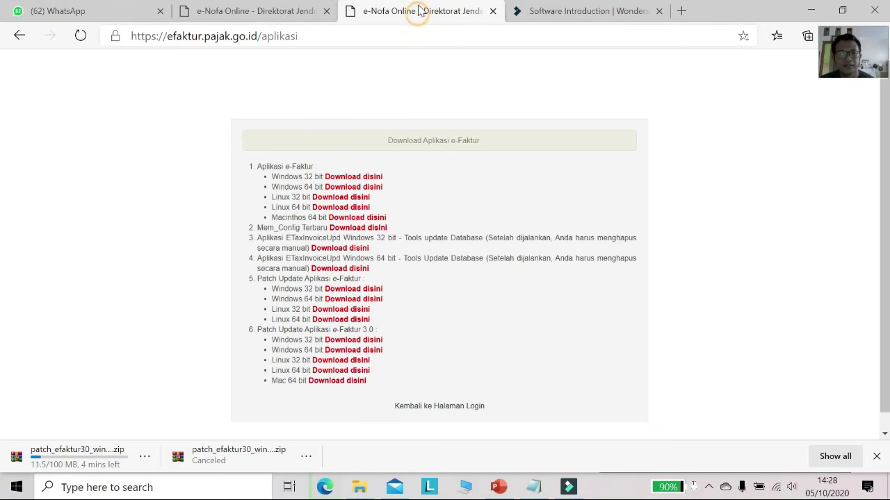
pyautogui.click(300, 10)
pyautogui.click(12, 41)
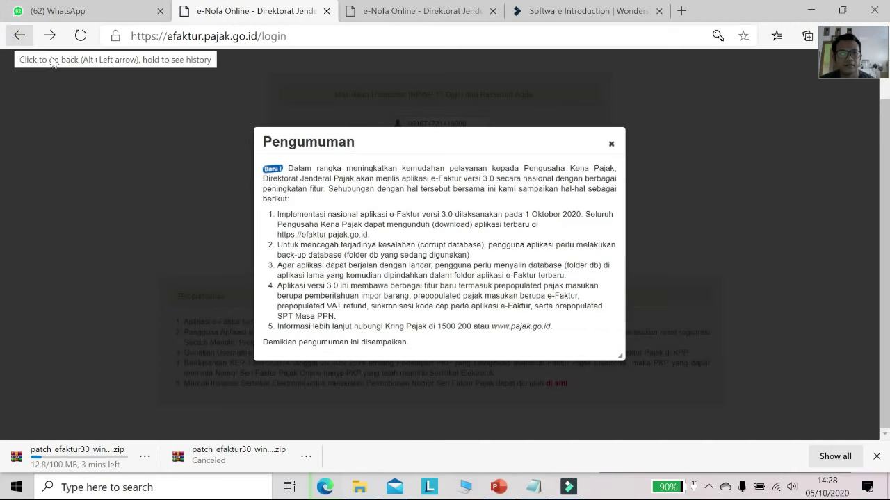
pyautogui.click(611, 145)
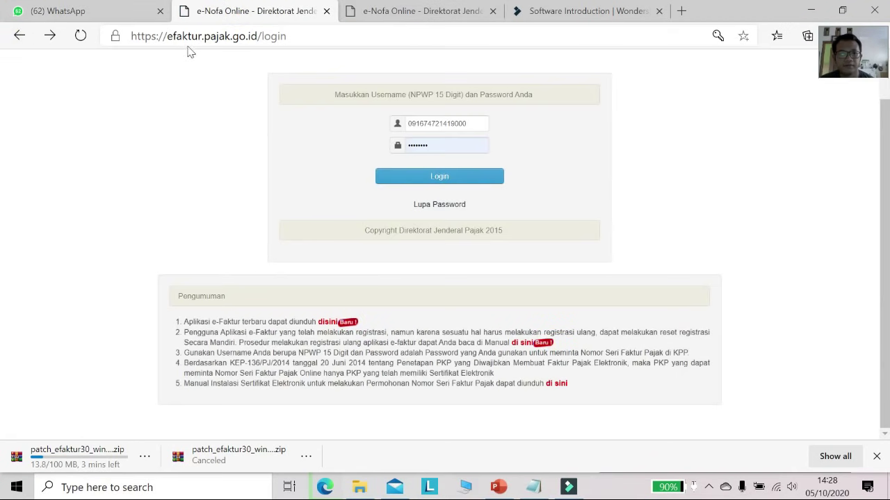
pyautogui.click(438, 183)
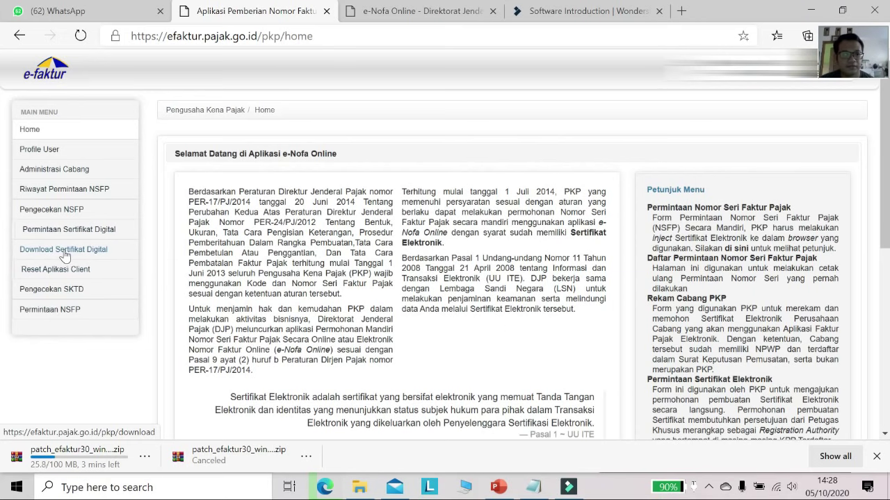
# Open the digital certificate download page, accept the terms of use, and view the passphrase form, cancelling it without downloading.
pyautogui.click(65, 255)
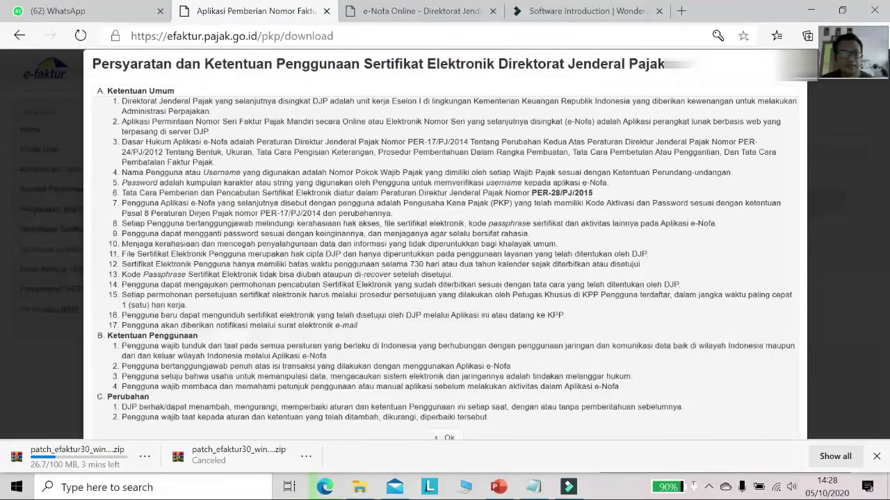
pyautogui.click(447, 439)
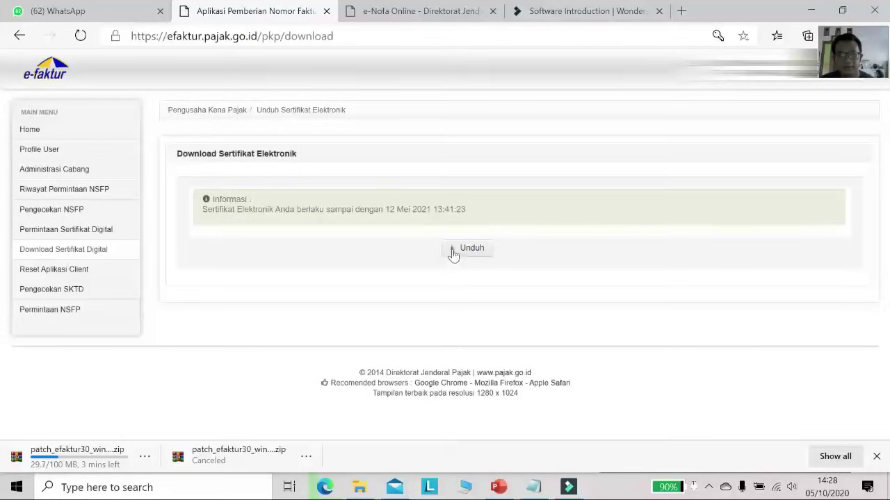
pyautogui.click(453, 252)
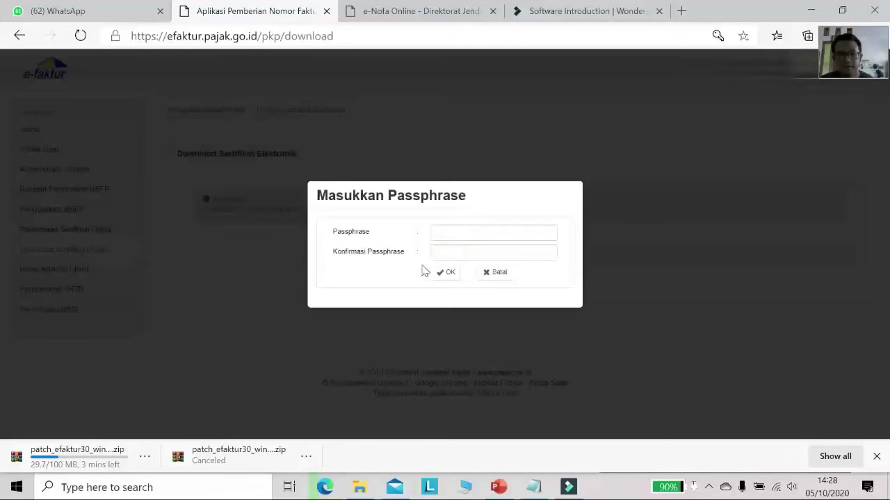
pyautogui.click(470, 233)
pyautogui.click(366, 236)
pyautogui.click(434, 234)
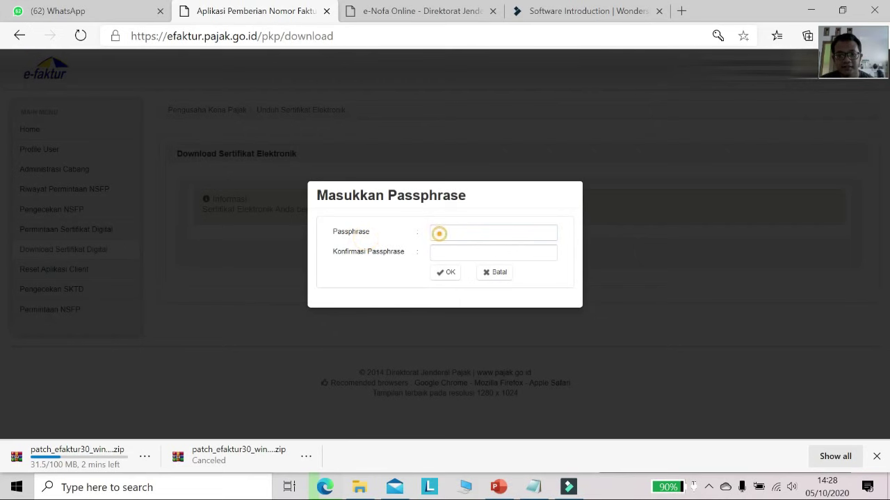
pyautogui.click(384, 267)
pyautogui.click(492, 274)
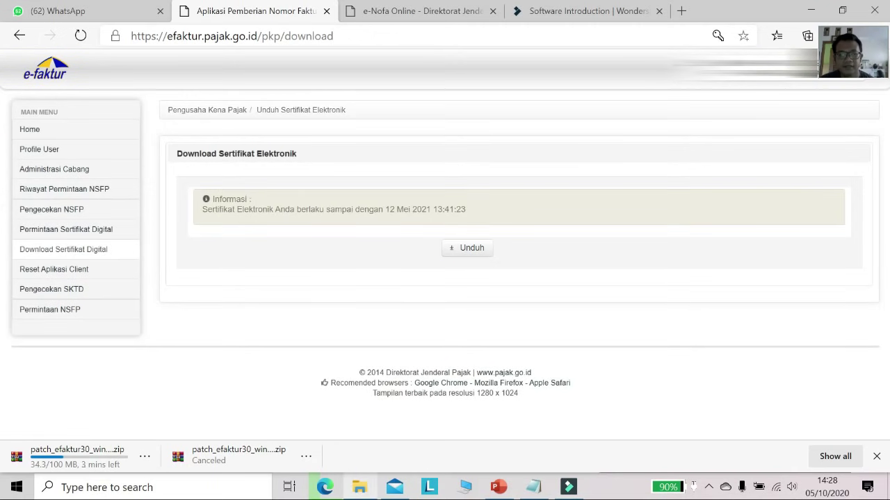
pyautogui.moveTo(359, 487)
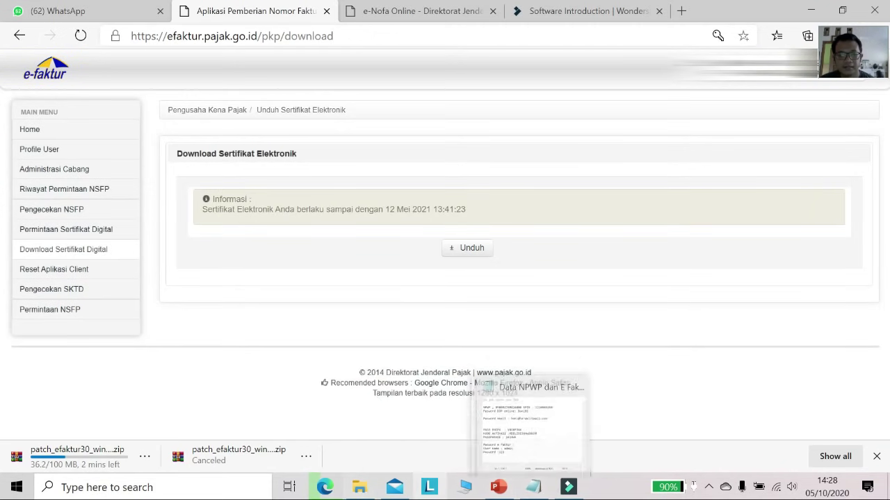
pyautogui.click(569, 486)
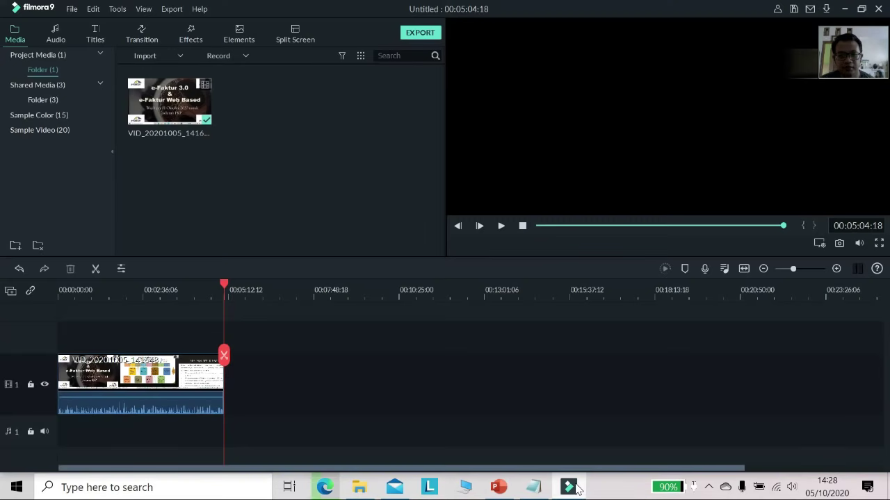
pyautogui.click(569, 486)
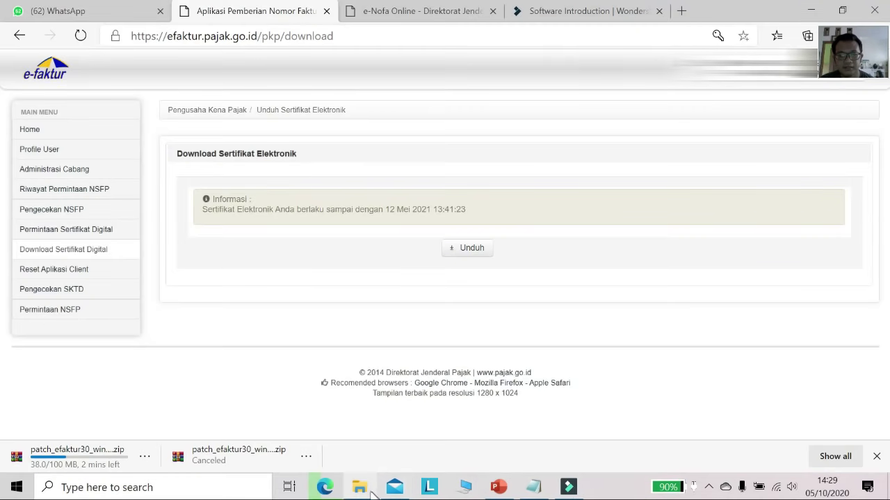
# Switch to File Explorer, look through the e-Faktur materials folder, and open its patch_efaktur30_win64 folder.
pyautogui.click(359, 487)
pyautogui.click(129, 86)
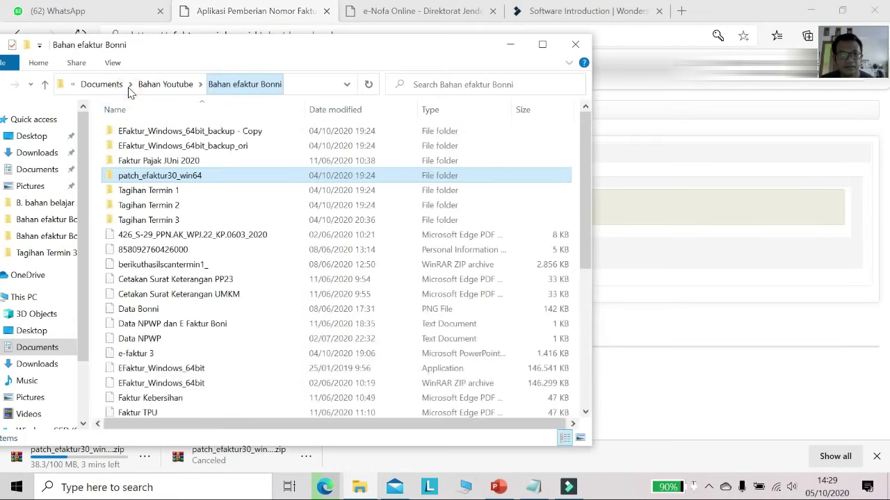
pyautogui.moveTo(160, 45); pyautogui.dragTo(163, 74)
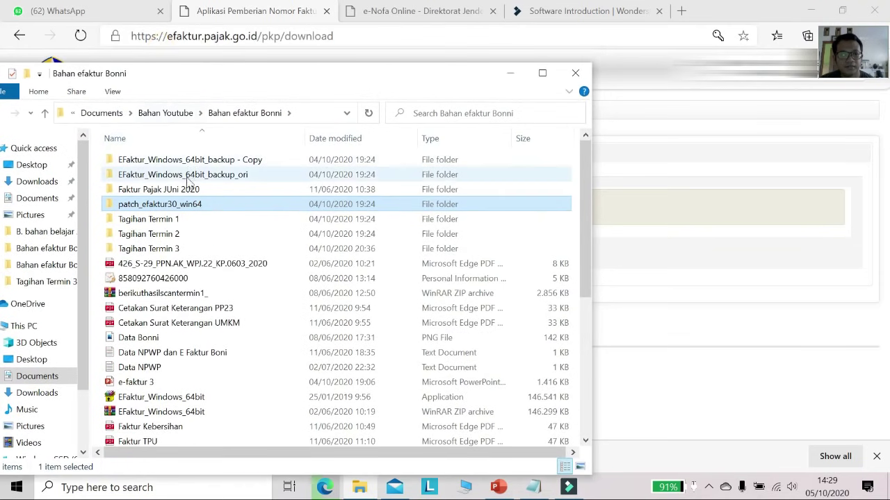
pyautogui.scroll(-6, 213, 313)
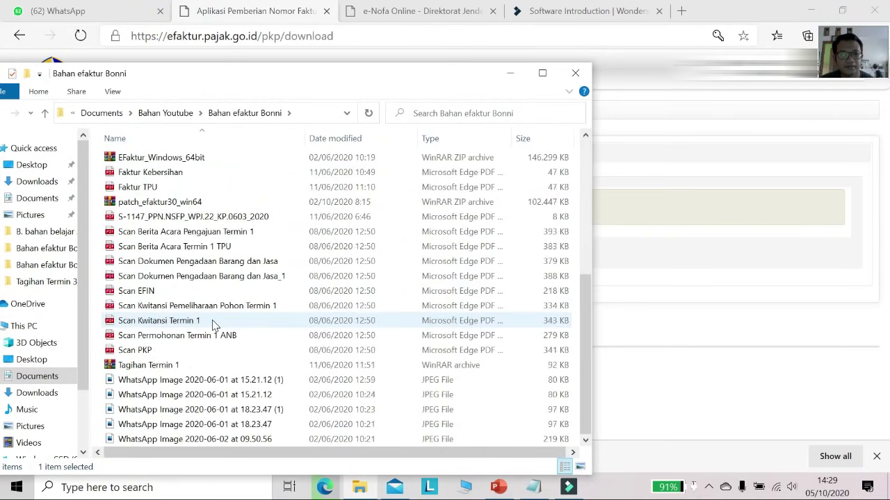
pyautogui.scroll(2, 170, 292)
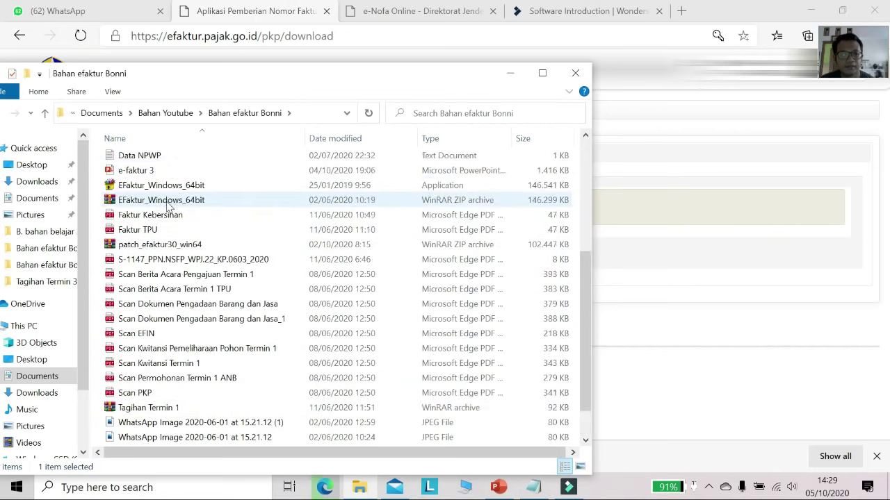
pyautogui.scroll(4, 184, 287)
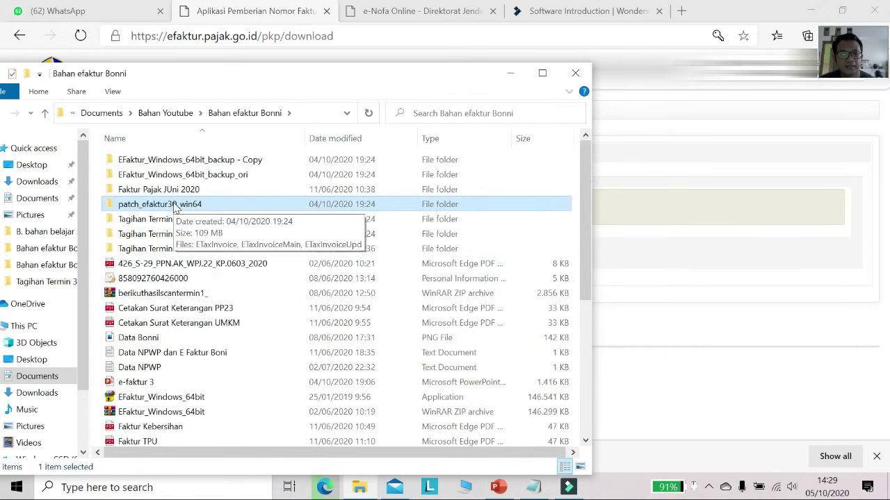
pyautogui.doubleClick(170, 205)
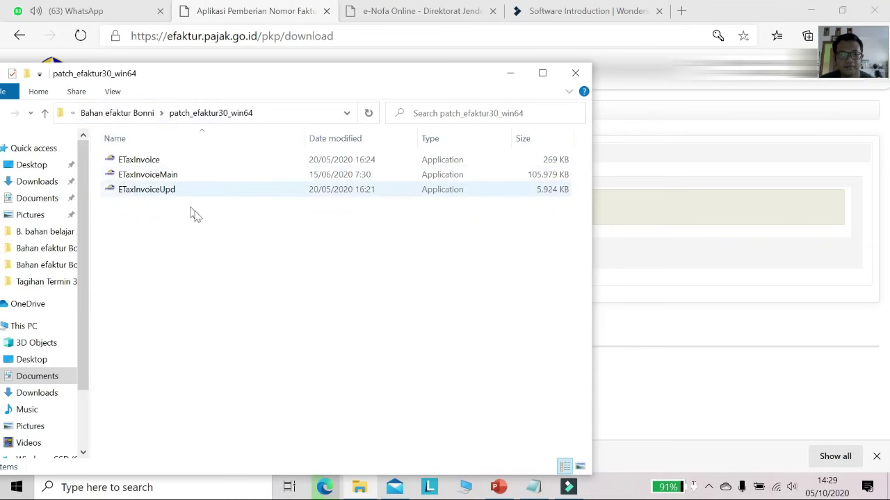
# Copy the ETaxInvoice, ETaxInvoiceMain and ETaxInvoiceUpd applications from the patch folder.
pyautogui.moveTo(213, 217); pyautogui.dragTo(141, 174)
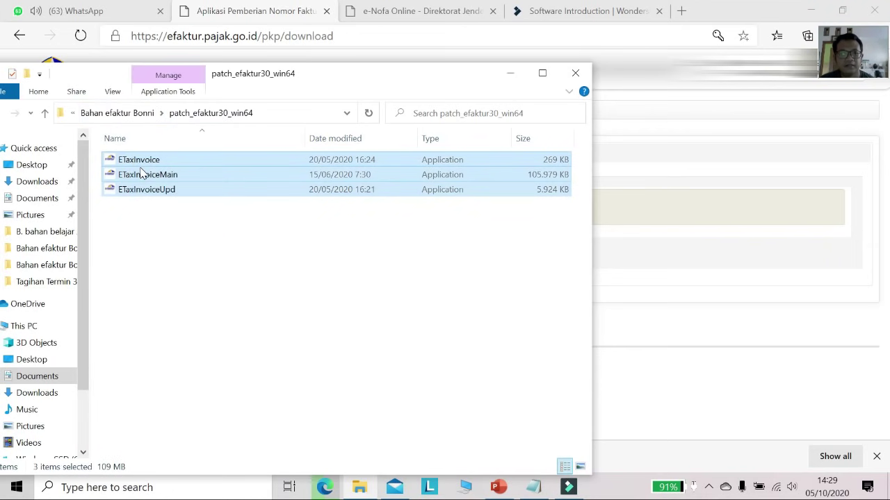
pyautogui.rightClick(149, 200)
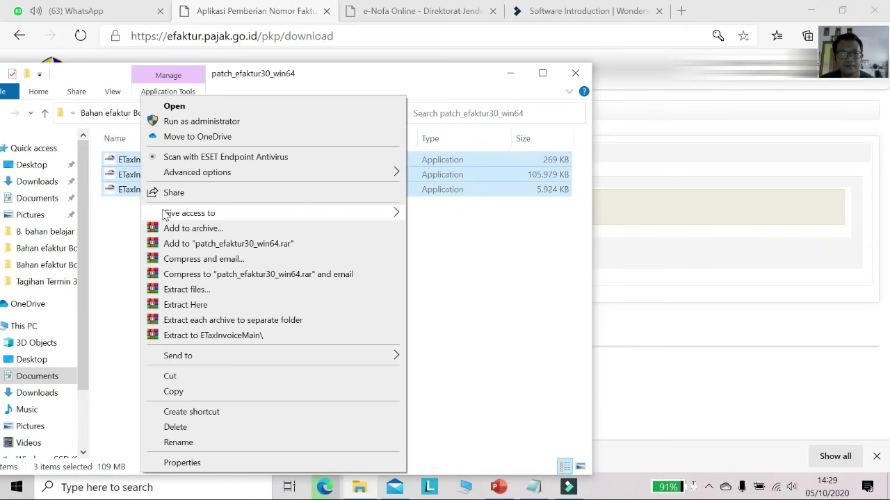
pyautogui.click(189, 392)
# Paste the copied applications into the EFaktur_Windows_64bit_backup_ori folder, replacing the files with the same names.
pyautogui.click(131, 116)
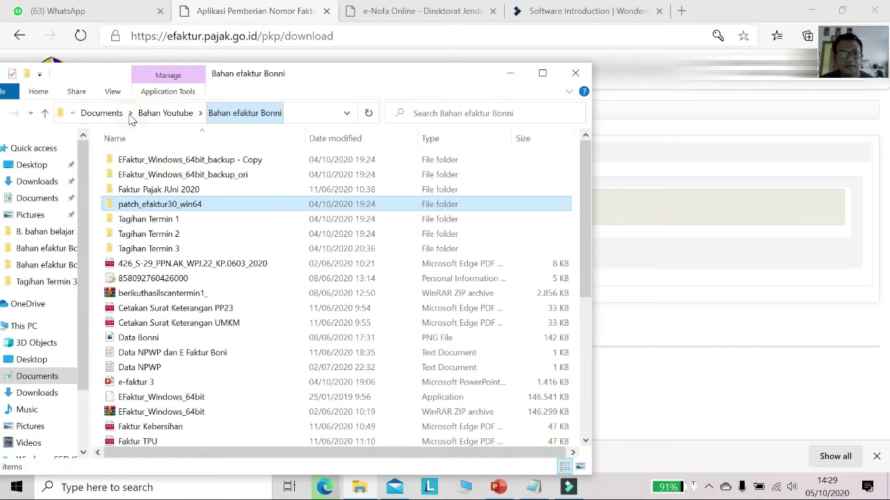
pyautogui.doubleClick(218, 179)
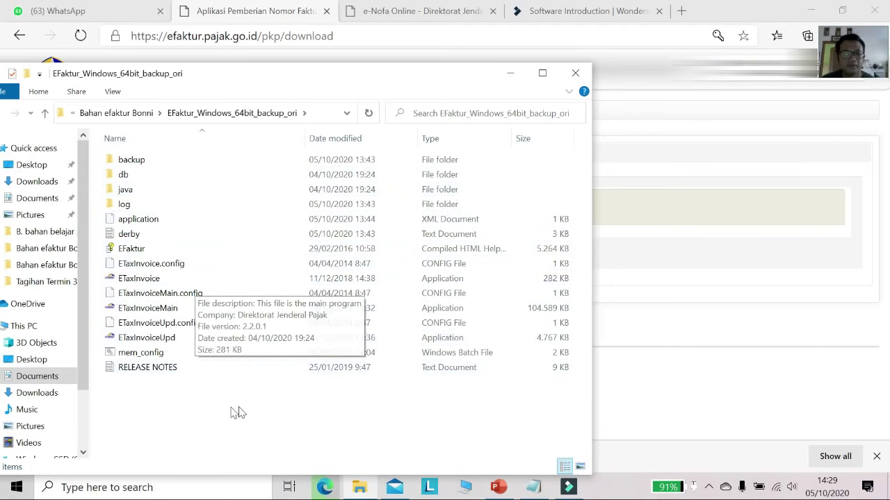
pyautogui.rightClick(192, 413)
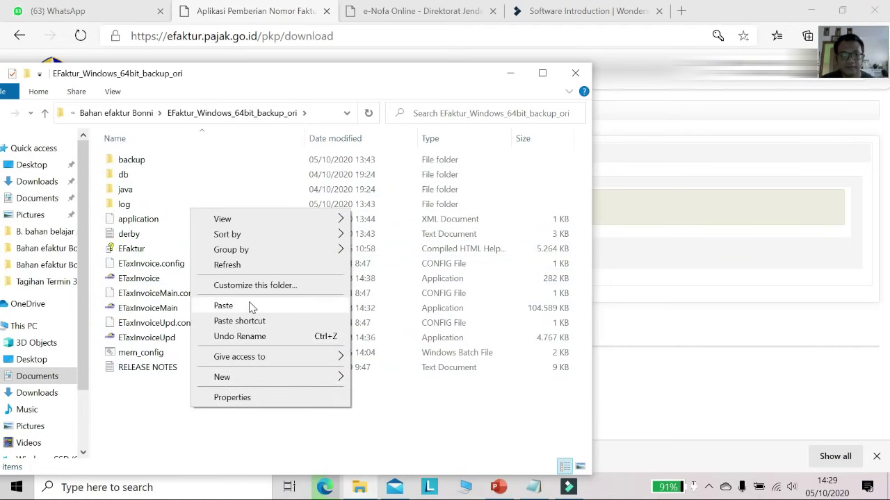
pyautogui.press('Escape')
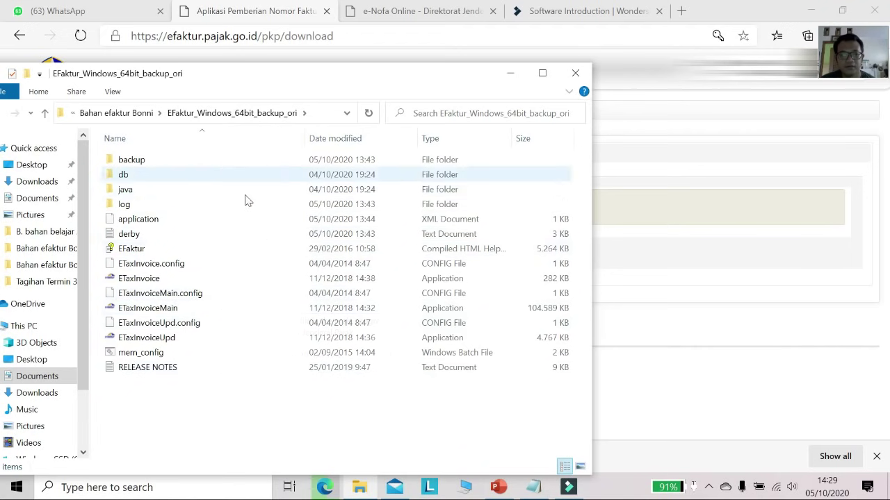
pyautogui.rightClick(195, 450)
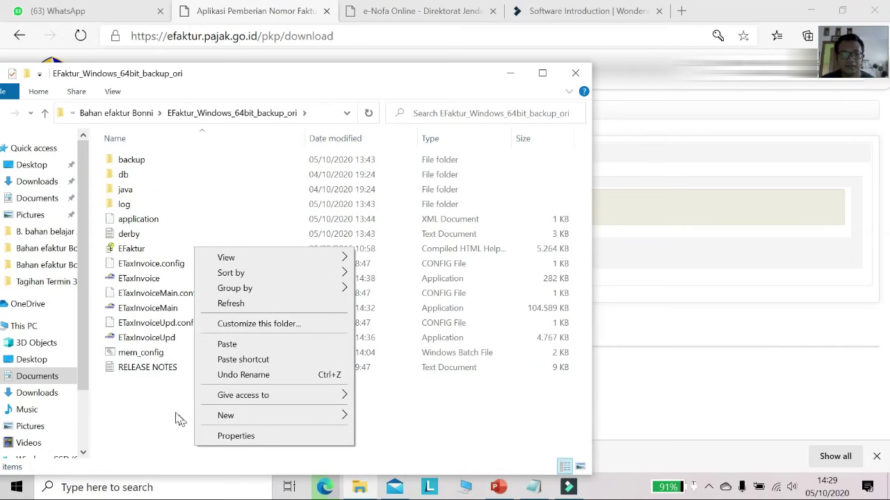
pyautogui.click(253, 217)
pyautogui.rightClick(243, 389)
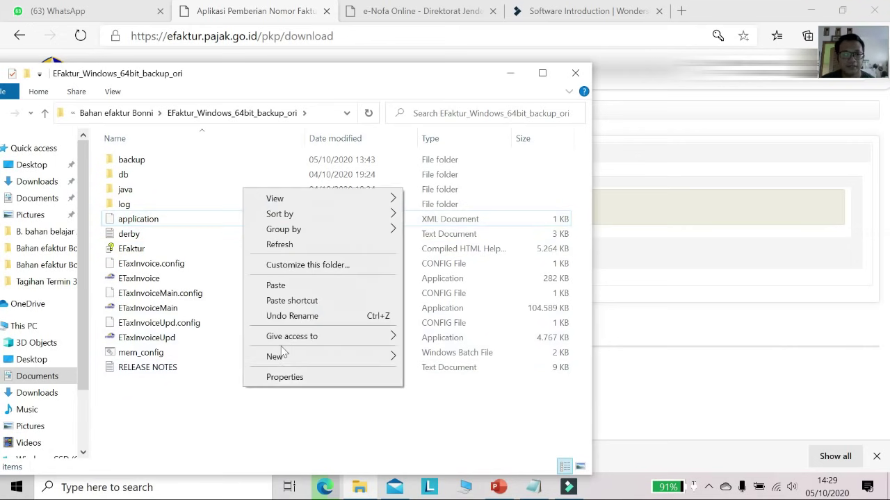
pyautogui.click(276, 285)
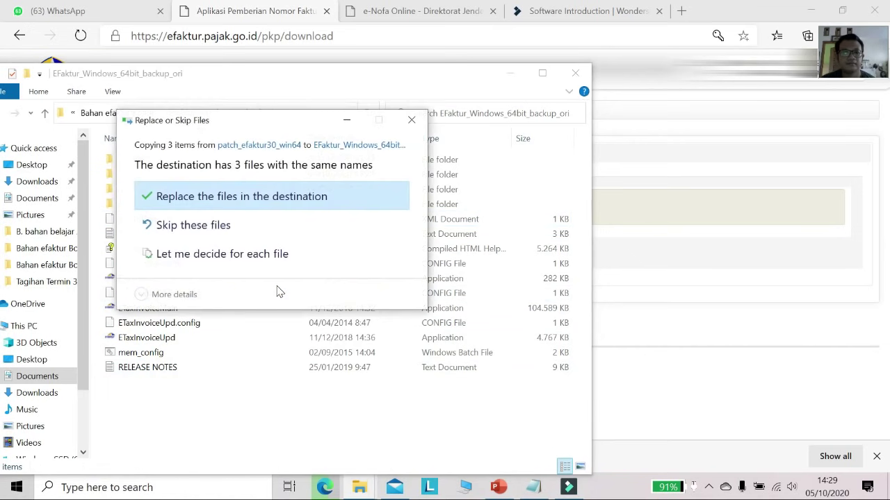
pyautogui.click(257, 196)
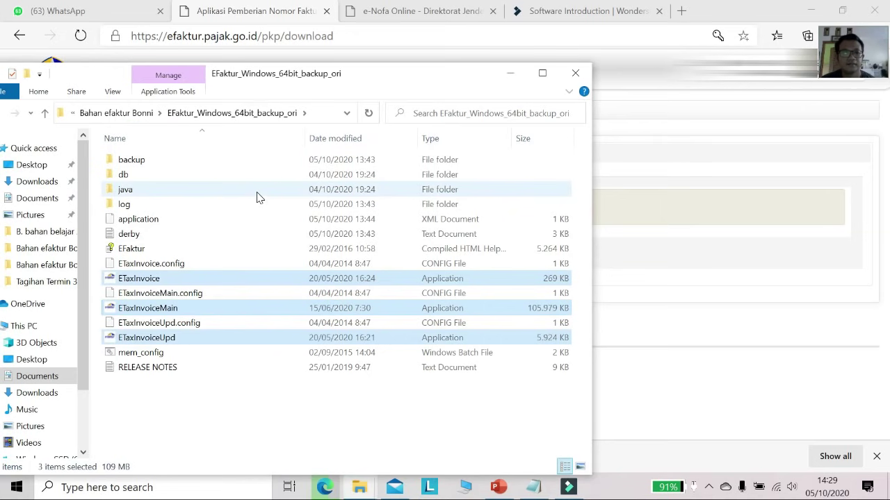
pyautogui.click(328, 492)
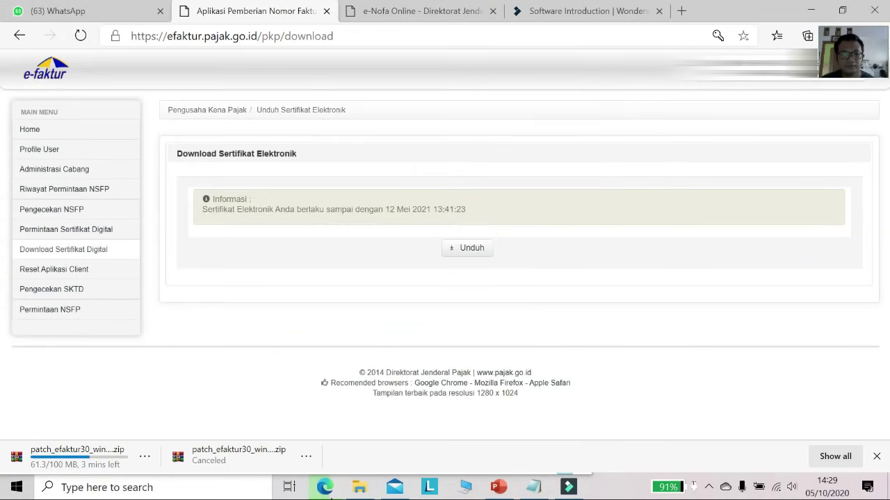
pyautogui.click(328, 493)
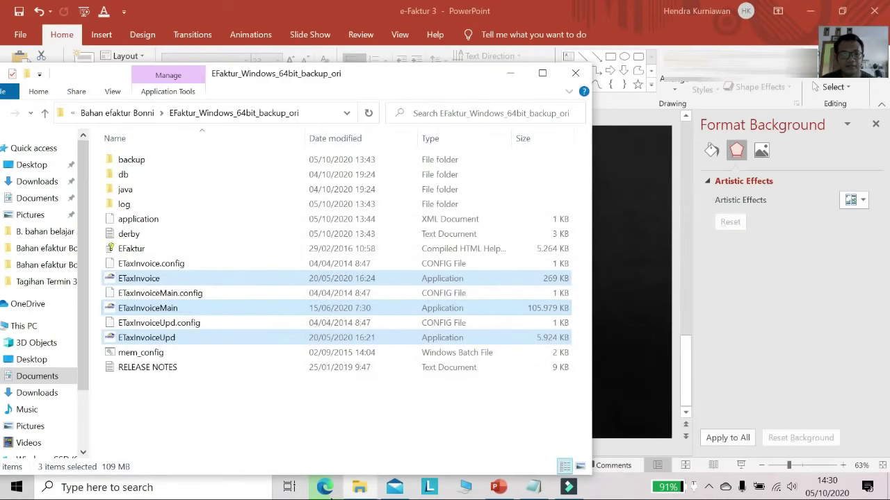
pyautogui.click(328, 492)
pyautogui.click(328, 492)
pyautogui.click(263, 392)
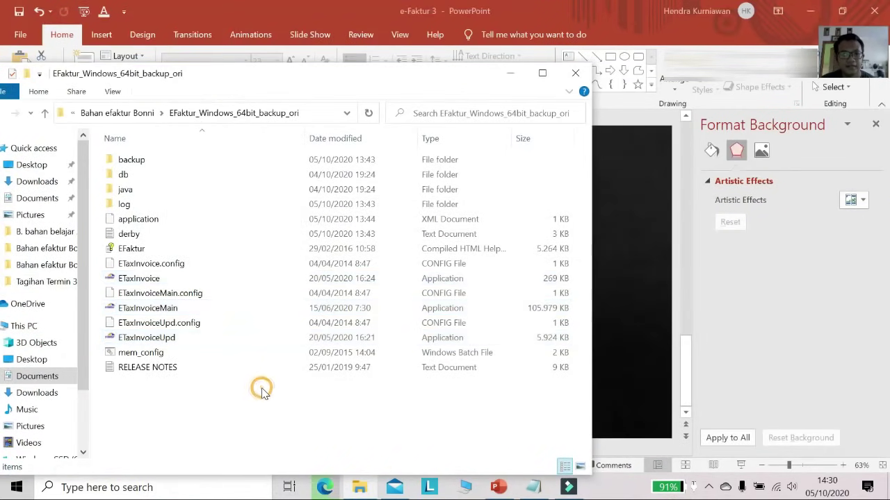
# Launch the ETaxInvoice application from the EFaktur_Windows_64bit_backup_ori folder to run the database update.
pyautogui.moveTo(161, 278)
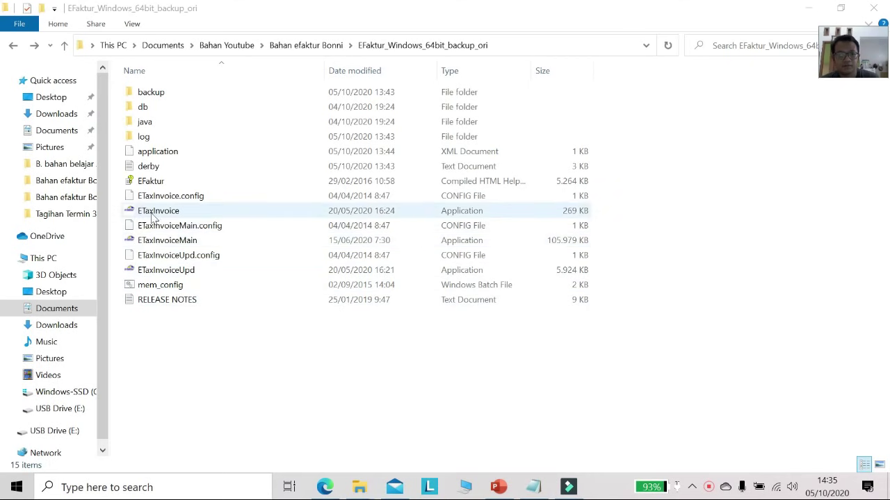
pyautogui.click(710, 487)
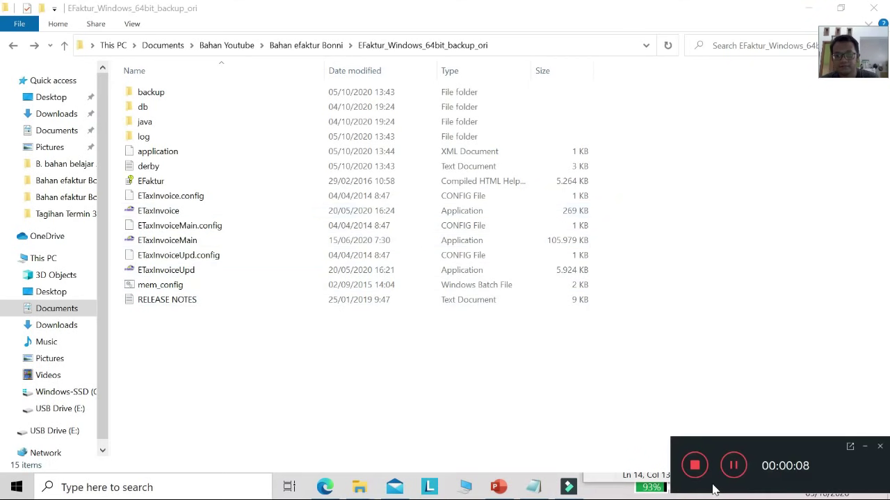
pyautogui.doubleClick(165, 215)
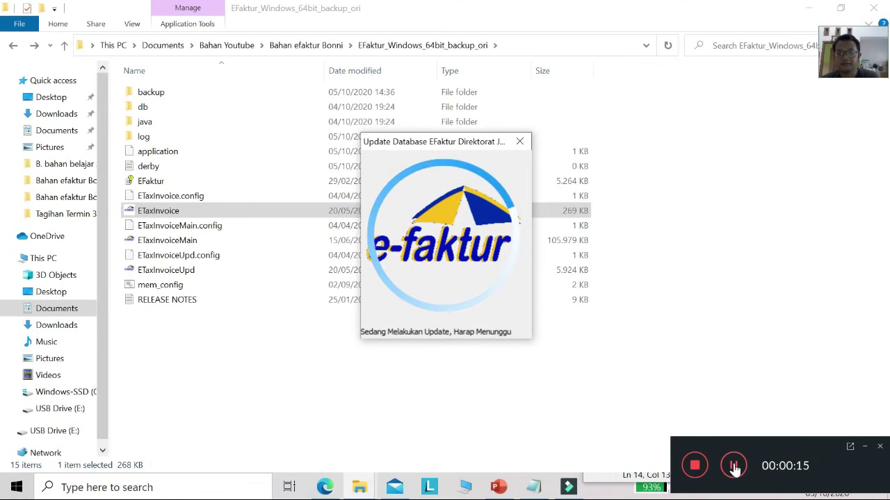
pyautogui.click(735, 470)
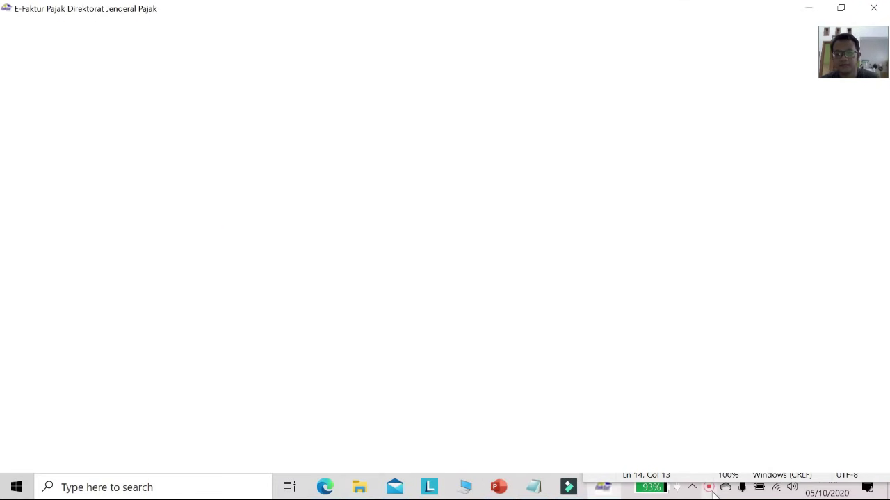
pyautogui.click(710, 489)
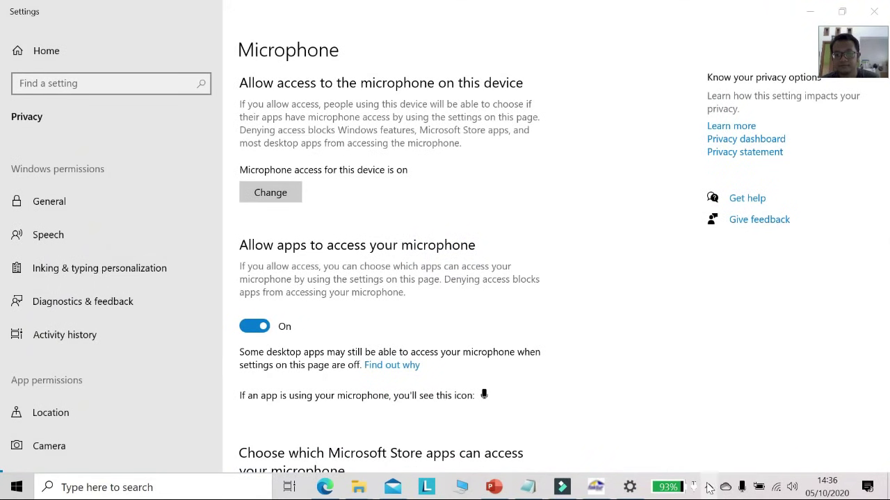
pyautogui.click(710, 487)
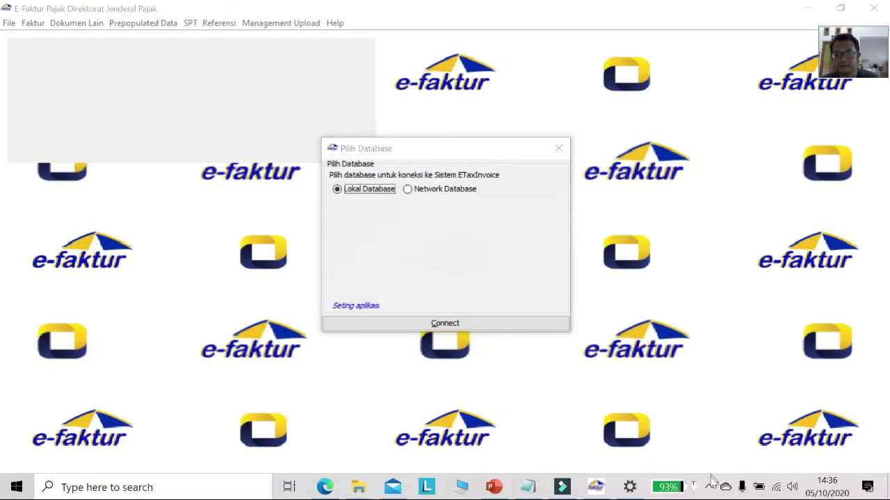
pyautogui.click(709, 486)
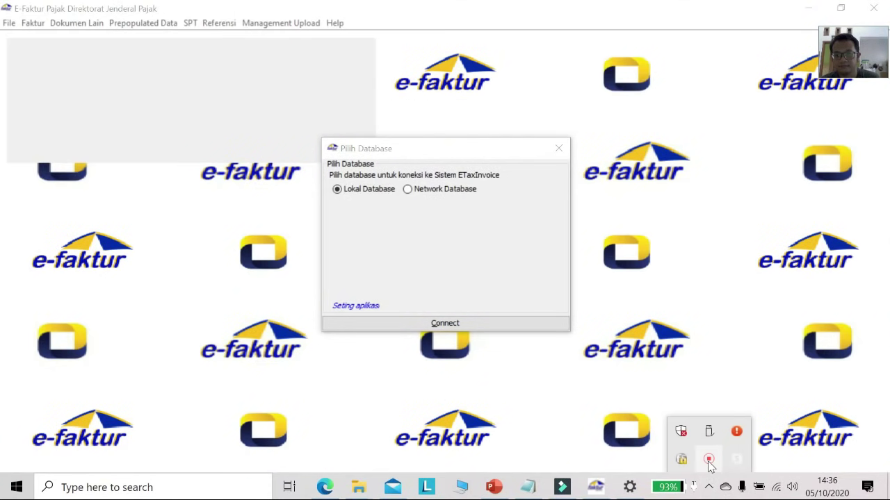
pyautogui.click(709, 461)
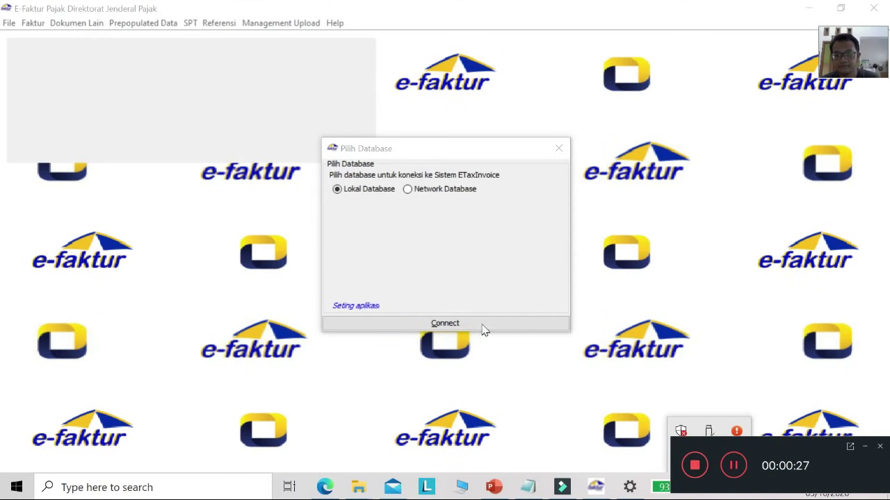
# Connect to the Lokal Database and log in to ETax Invoice as admin with the account password.
pyautogui.click(408, 325)
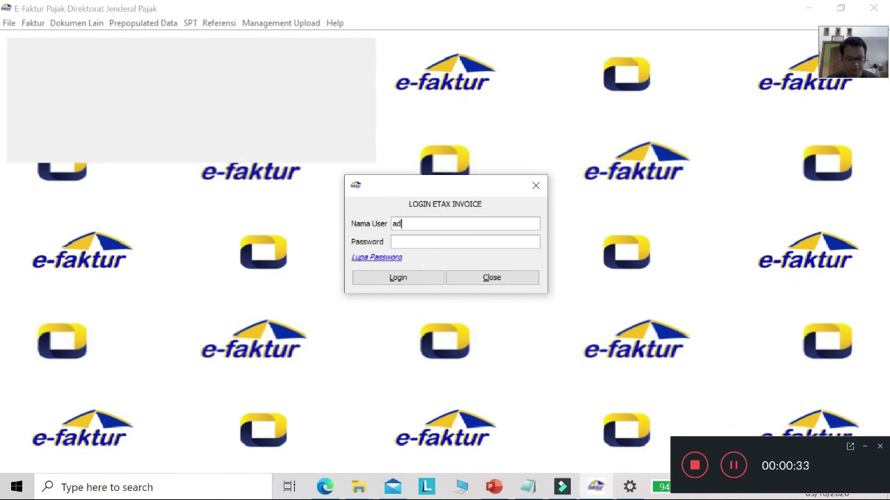
pyautogui.write('min')
pyautogui.press('Tab')
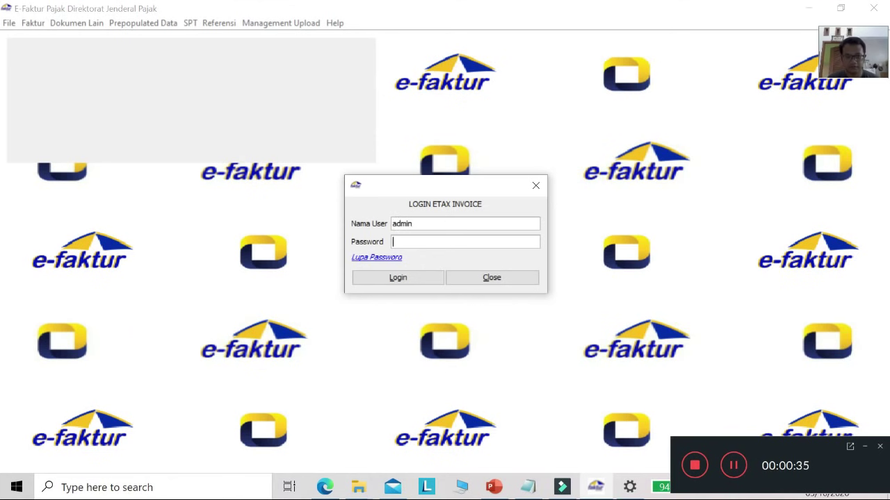
pyautogui.write('***')
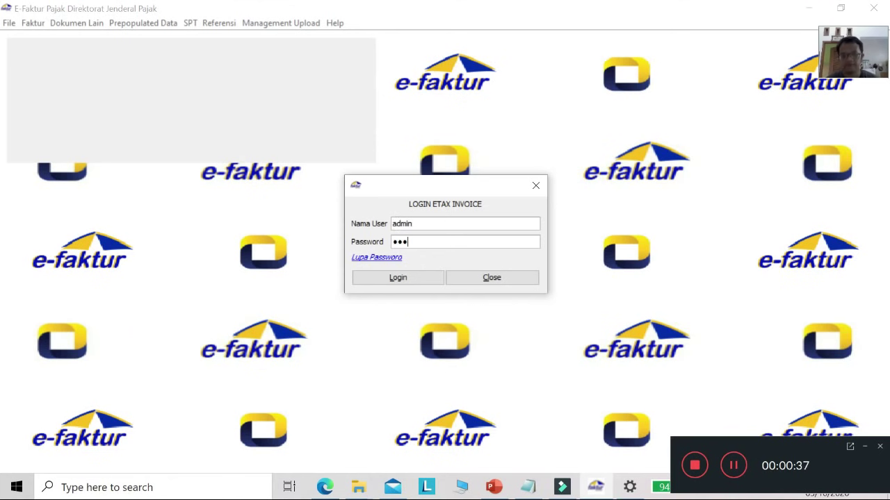
pyautogui.click(426, 281)
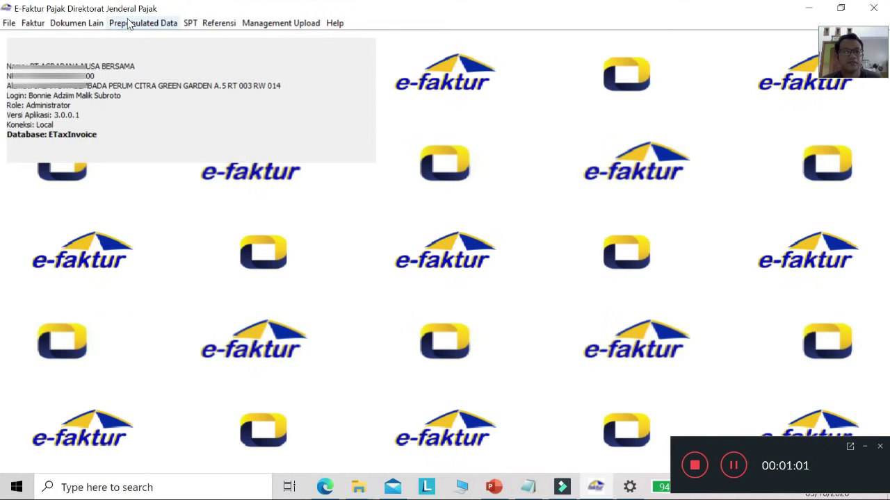
# Look through the Prepopulated Data options, view the Faktur Pajak Masukan list window, and close it.
pyautogui.click(167, 26)
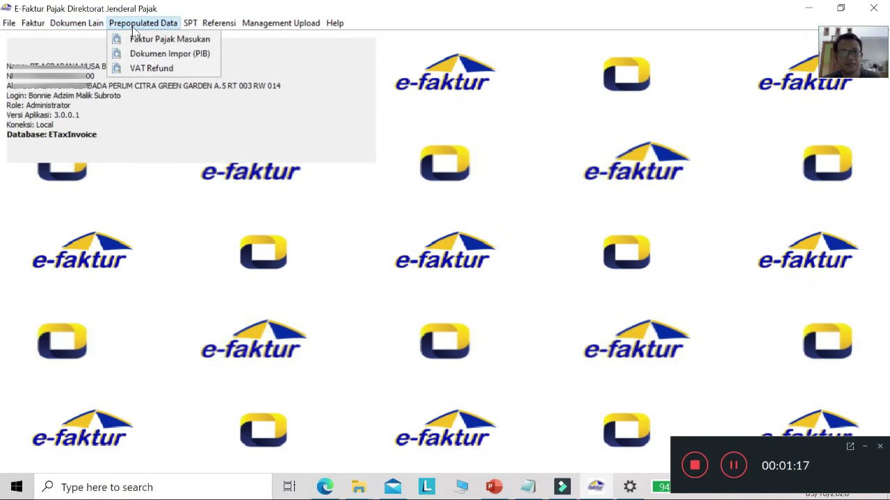
pyautogui.click(175, 152)
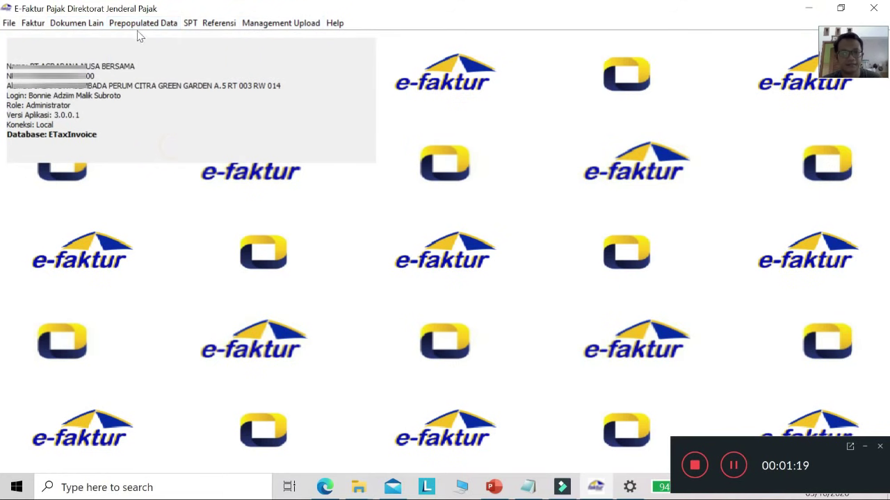
pyautogui.click(145, 25)
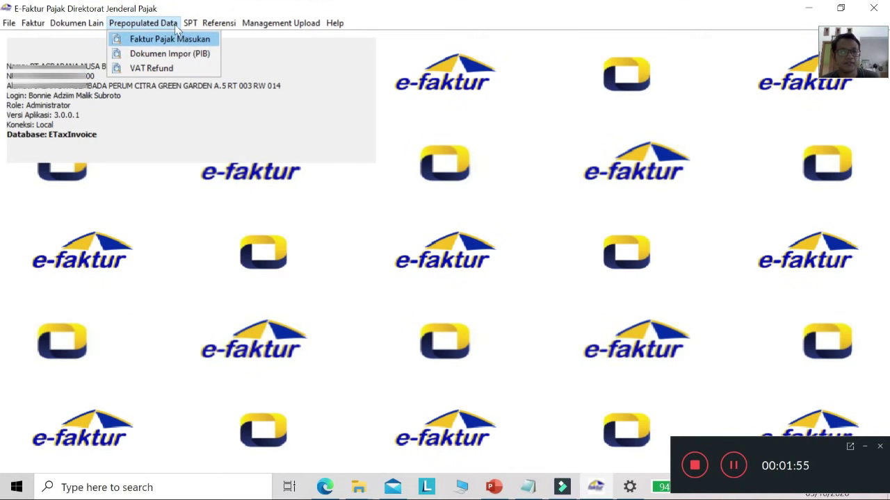
pyautogui.press('Right')
pyautogui.moveTo(148, 25)
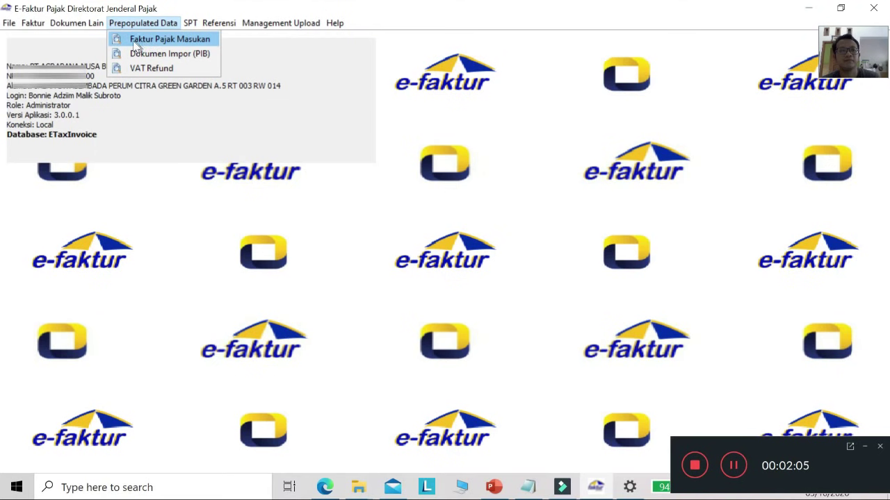
pyautogui.click(161, 42)
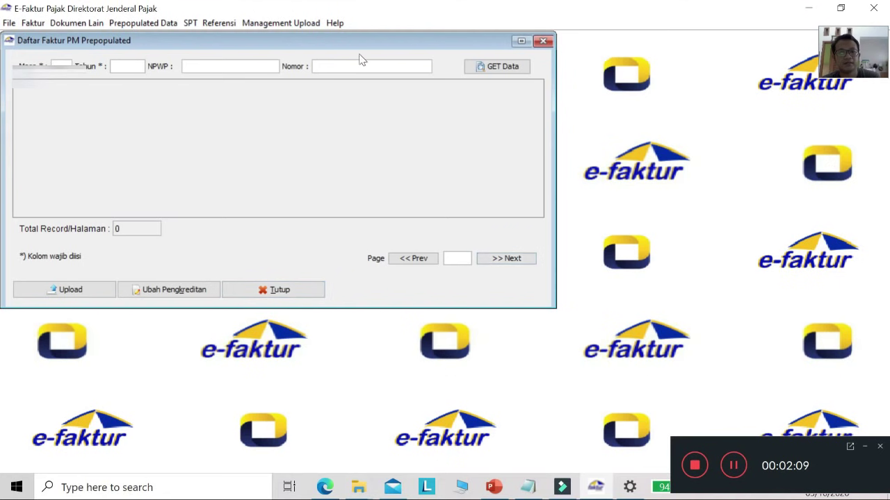
pyautogui.click(487, 69)
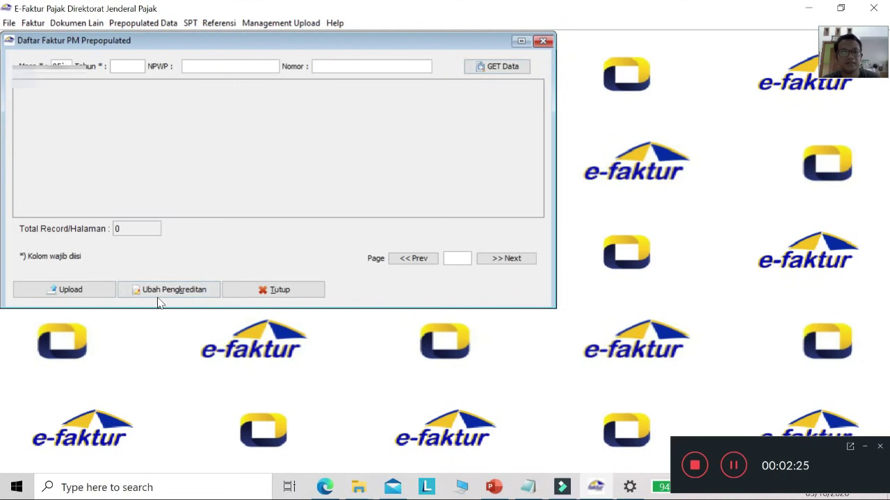
pyautogui.click(272, 289)
# Reopen the prepopulated Faktur Pajak Masukan list, fill in the Masa, set Tahun to 2020, and request the data.
pyautogui.click(175, 25)
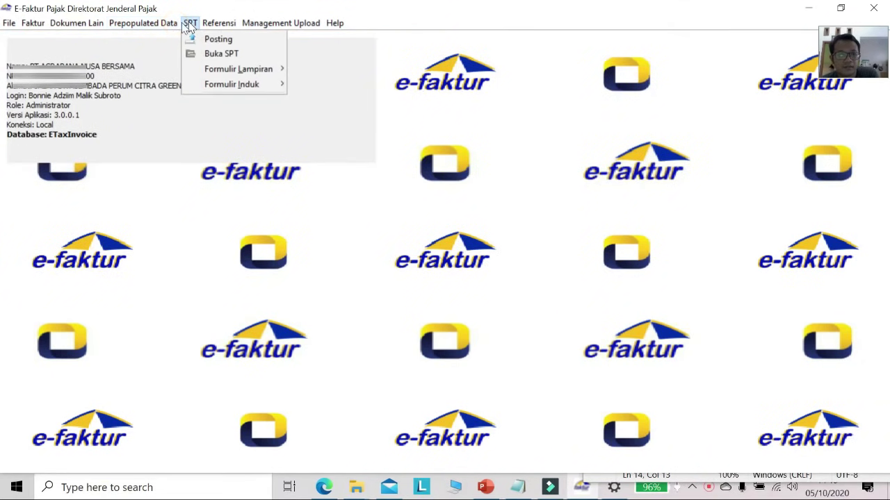
pyautogui.click(173, 39)
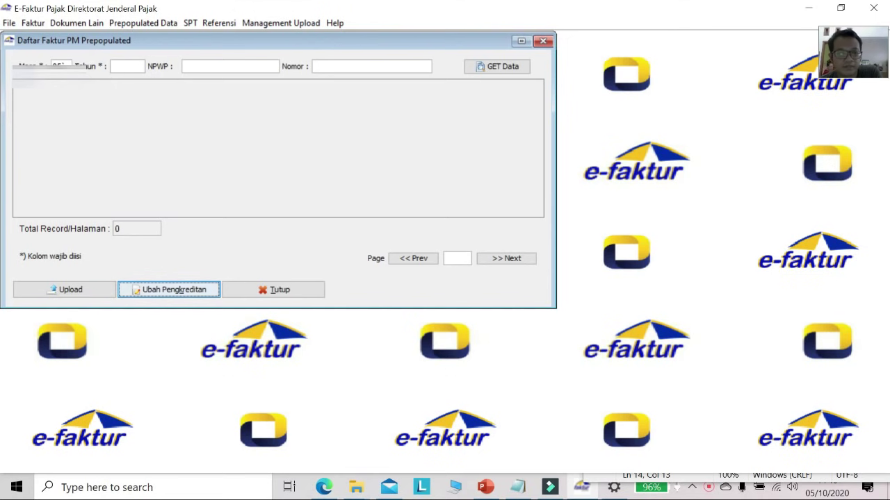
pyautogui.doubleClick(65, 66)
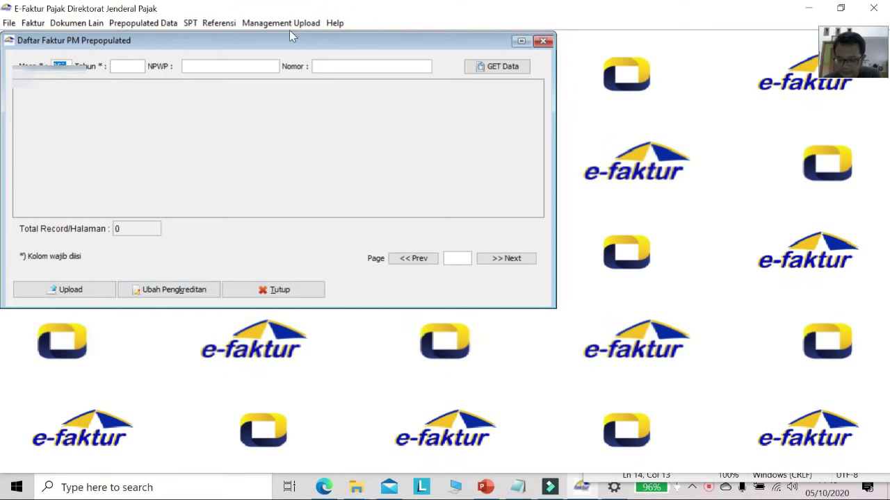
pyautogui.write('9')
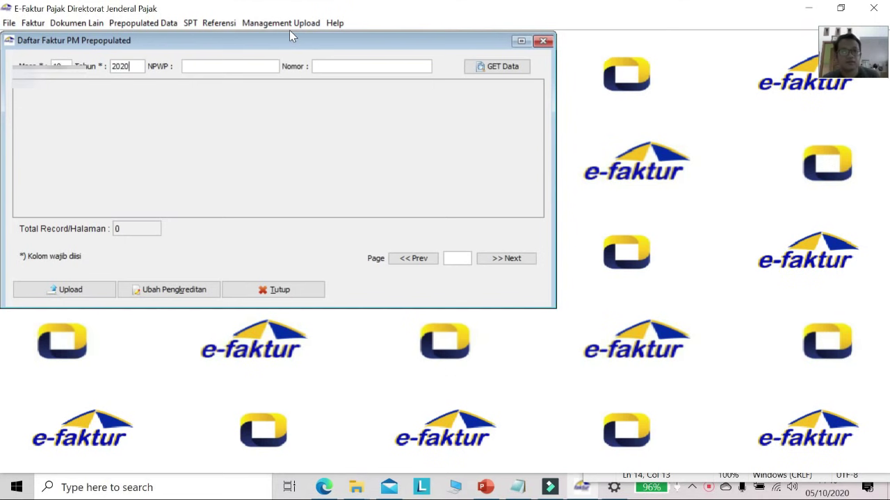
pyautogui.click(515, 70)
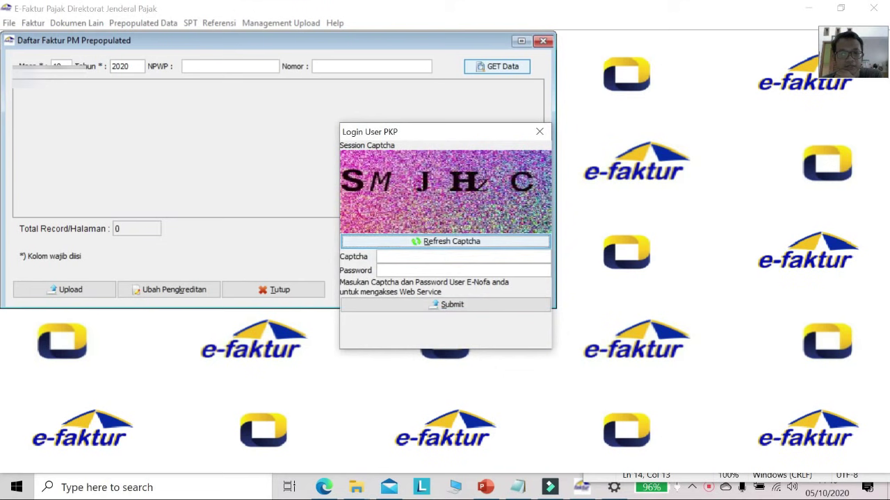
# Enter the captcha and the E-Nofa password from the Notepad file in Login User PKP, submit, and decline to enter the password again.
pyautogui.click(451, 259)
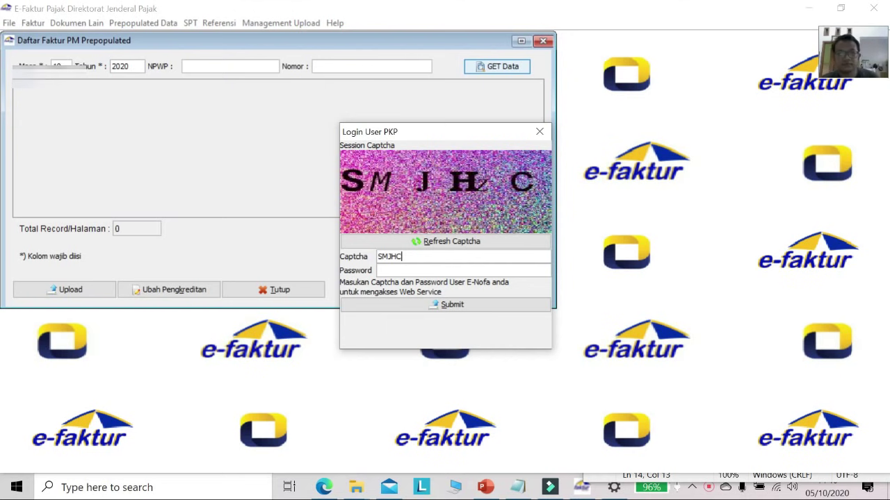
pyautogui.click(465, 271)
pyautogui.click(517, 487)
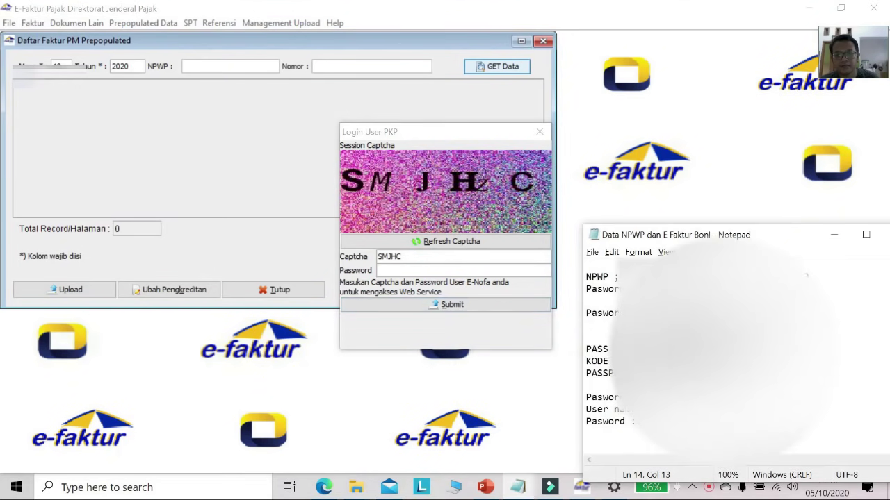
pyautogui.click(671, 361)
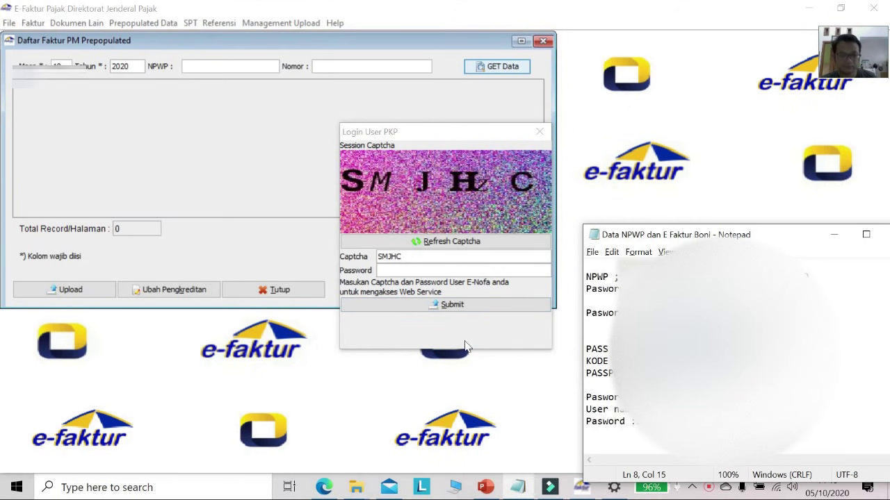
pyautogui.click(468, 262)
pyautogui.click(470, 306)
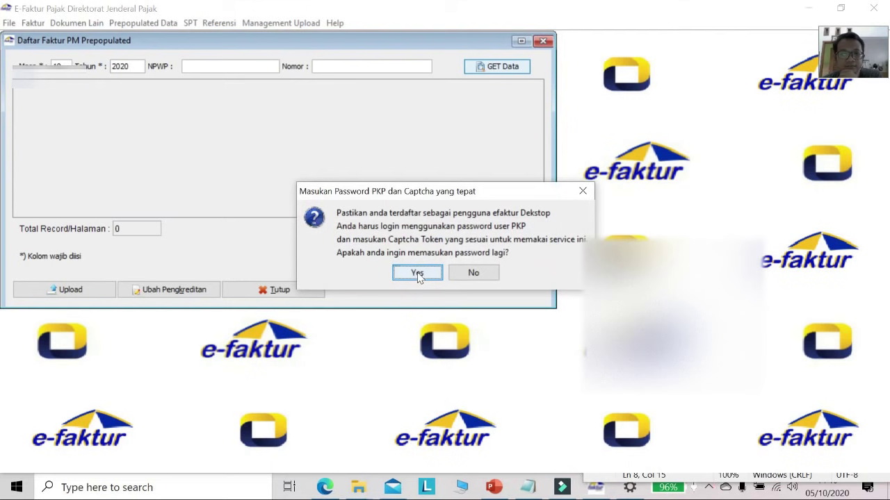
pyautogui.click(473, 273)
pyautogui.click(445, 260)
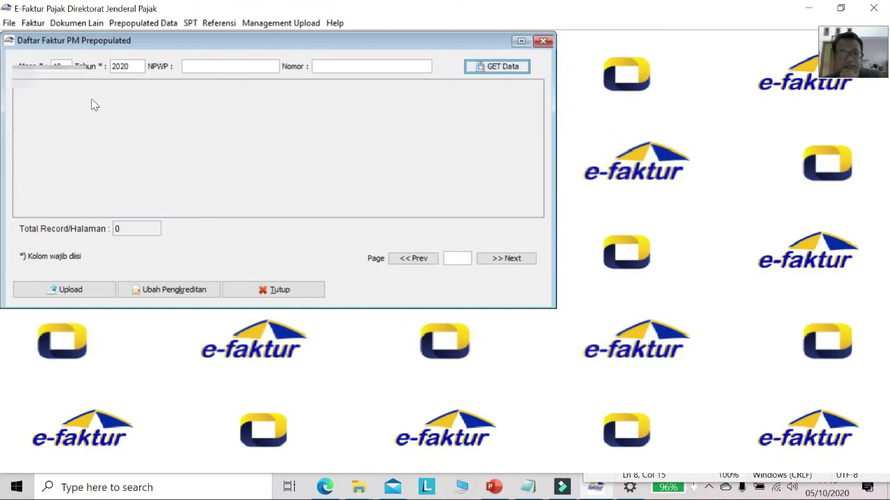
# Examine the Dapat Dikreditkan (1111-B2) and Tidak Dapat Dikreditkan (1111-B3) crediting options, cancel the change, and close the prepopulated list.
pyautogui.click(156, 285)
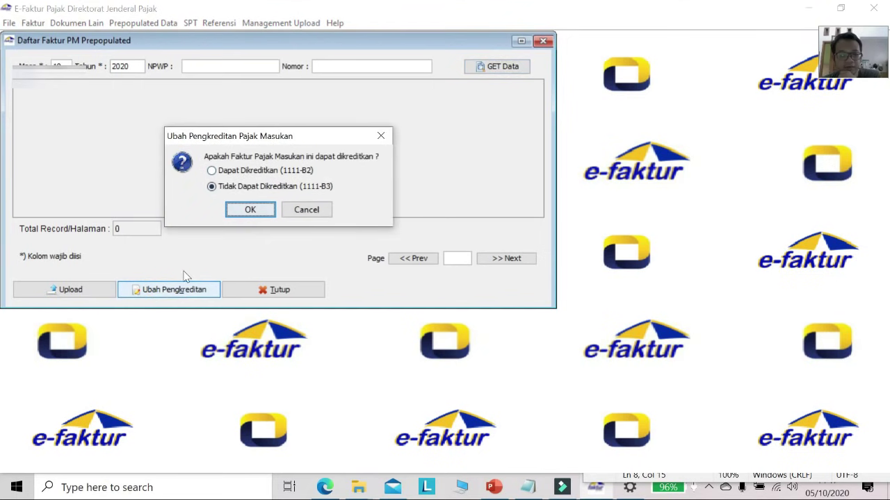
pyautogui.click(263, 171)
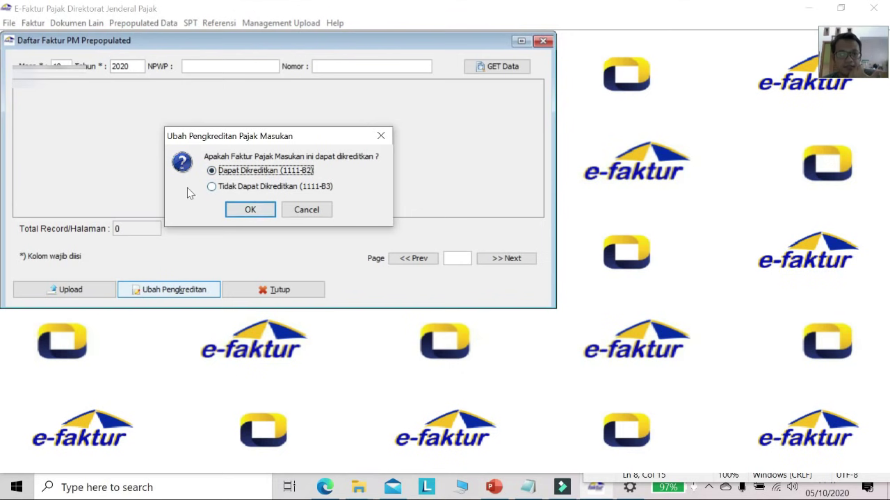
pyautogui.click(211, 187)
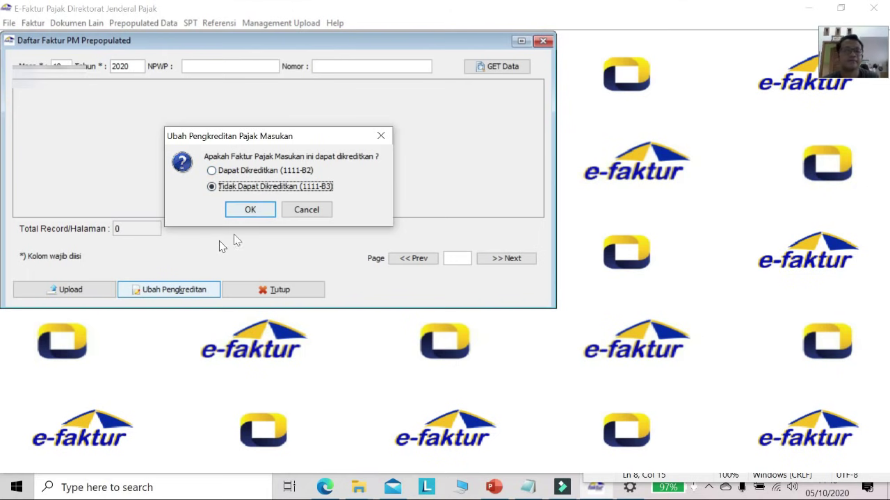
pyautogui.click(303, 212)
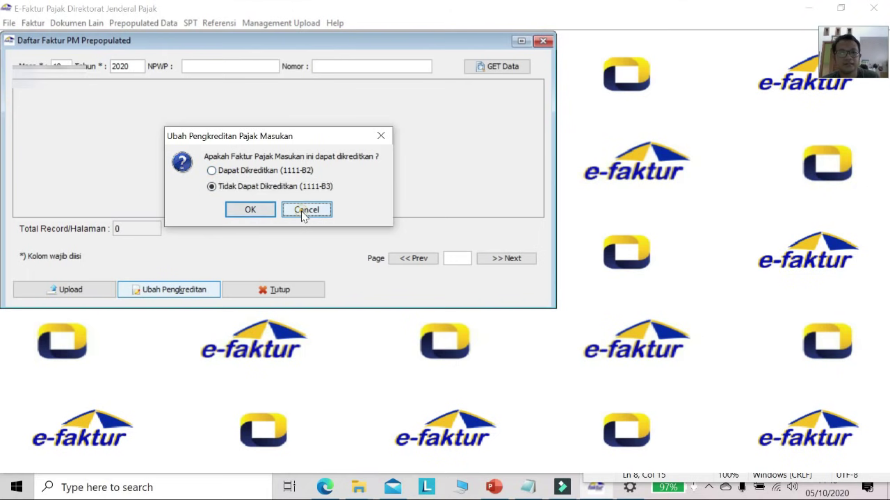
pyautogui.click(544, 43)
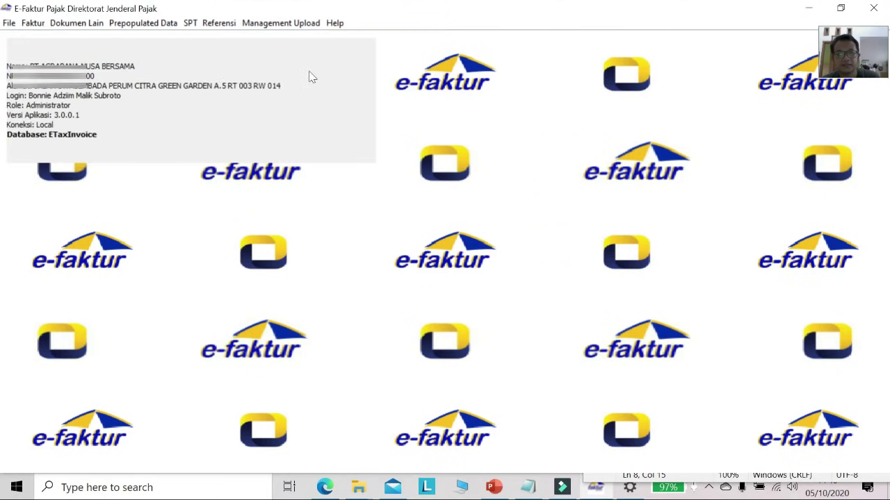
pyautogui.click(76, 23)
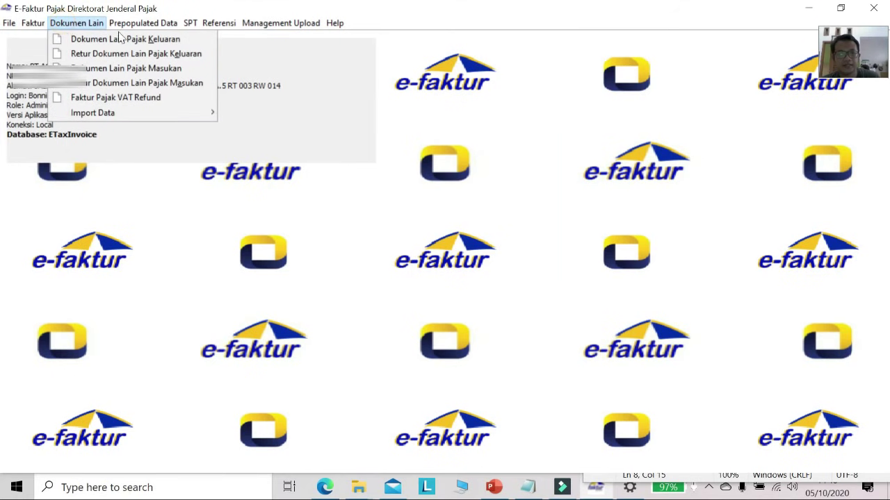
pyautogui.click(706, 477)
pyautogui.click(708, 486)
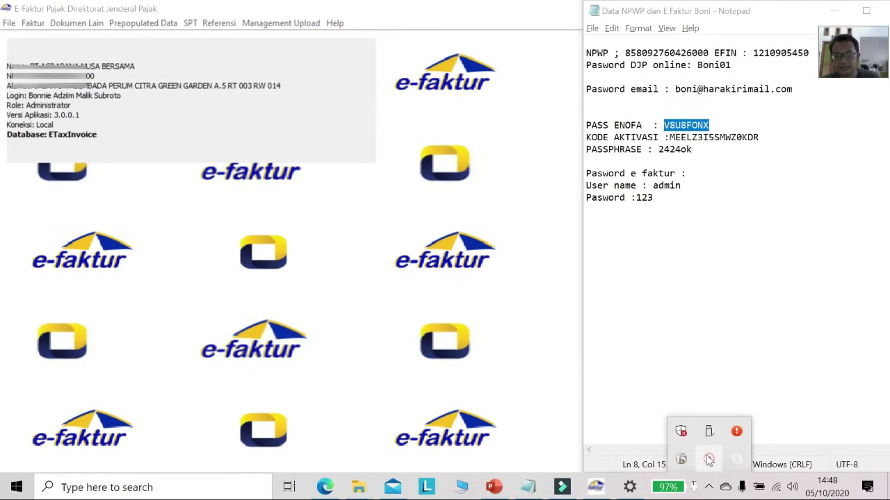
pyautogui.click(834, 11)
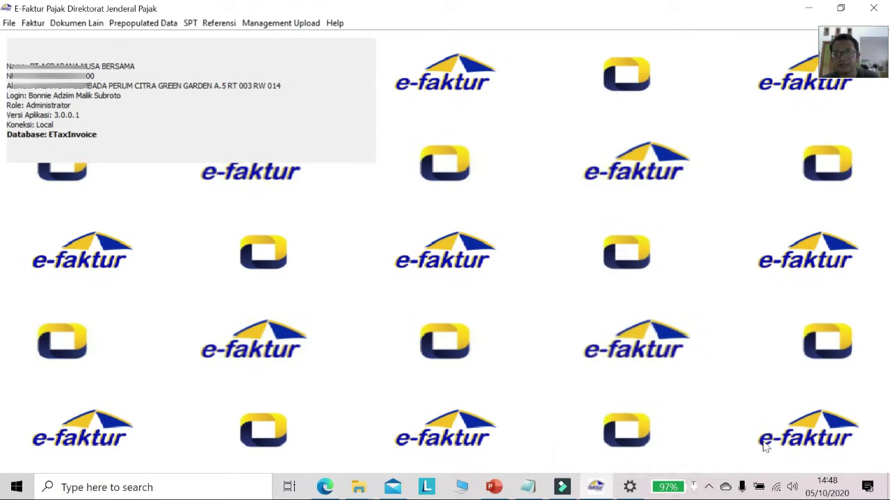
pyautogui.click(708, 486)
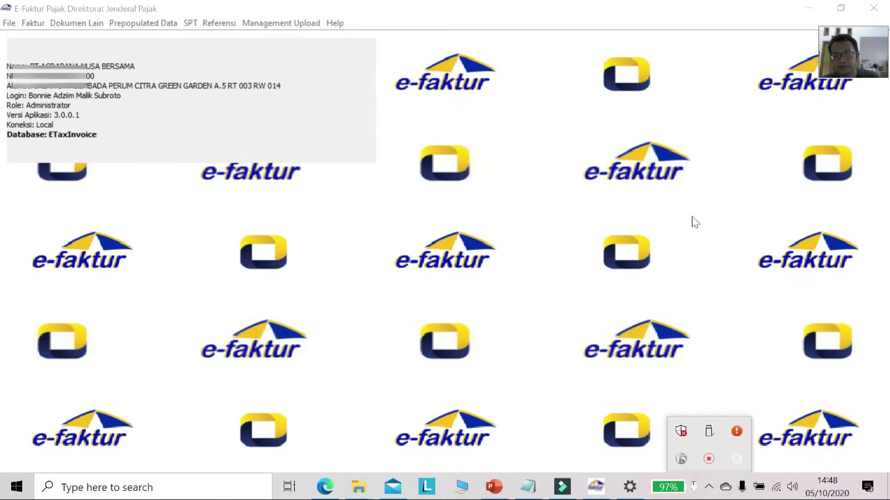
# View the Buka SPT window with its list of returns and its CSV and print options, and close it.
pyautogui.click(190, 23)
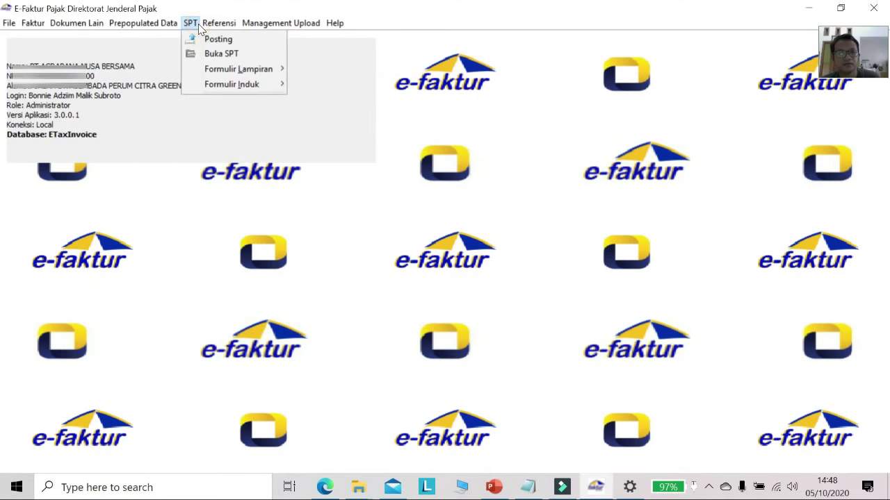
pyautogui.click(199, 56)
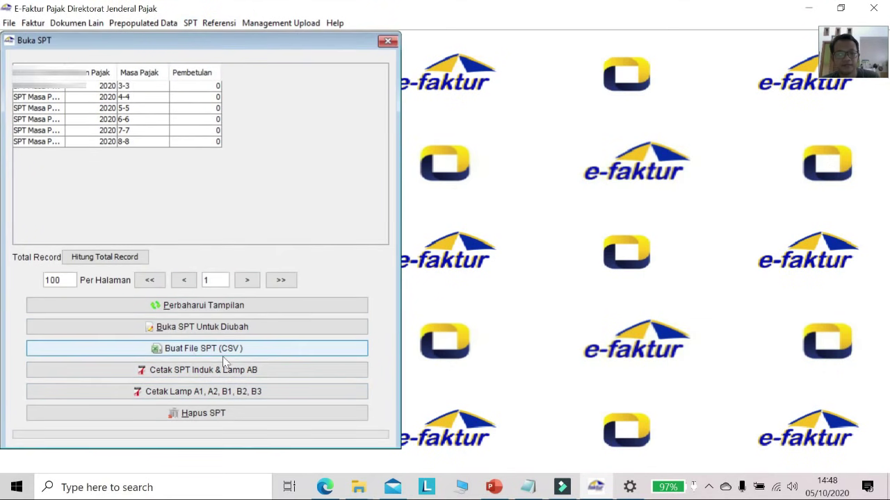
pyautogui.click(394, 41)
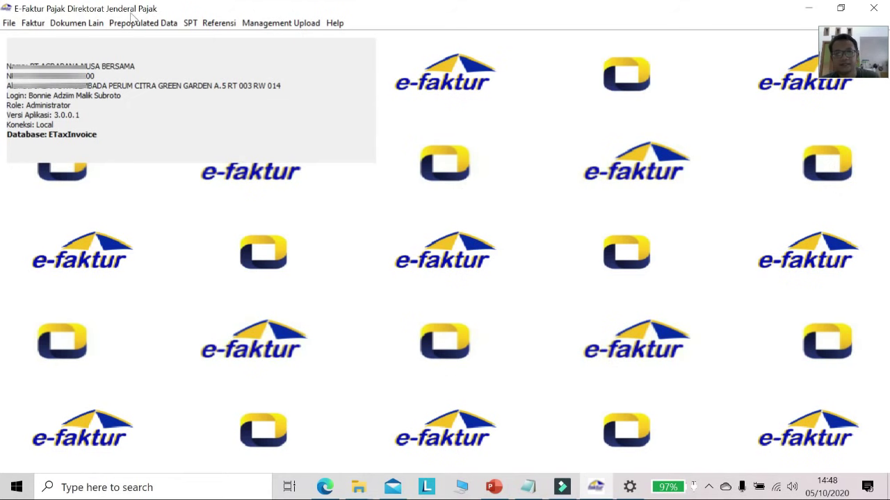
# View the Pajak Keluaran invoice administration list and close it.
pyautogui.click(77, 23)
pyautogui.moveTo(33, 23)
pyautogui.moveTo(34, 39)
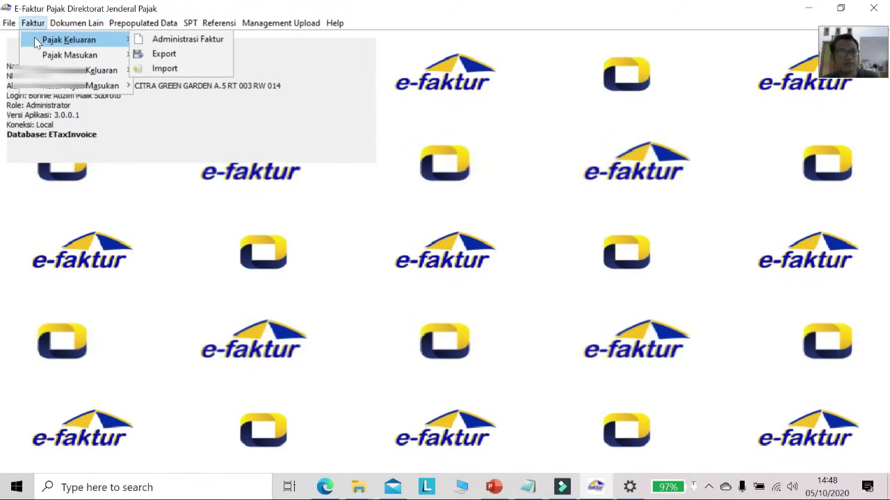
pyautogui.click(168, 40)
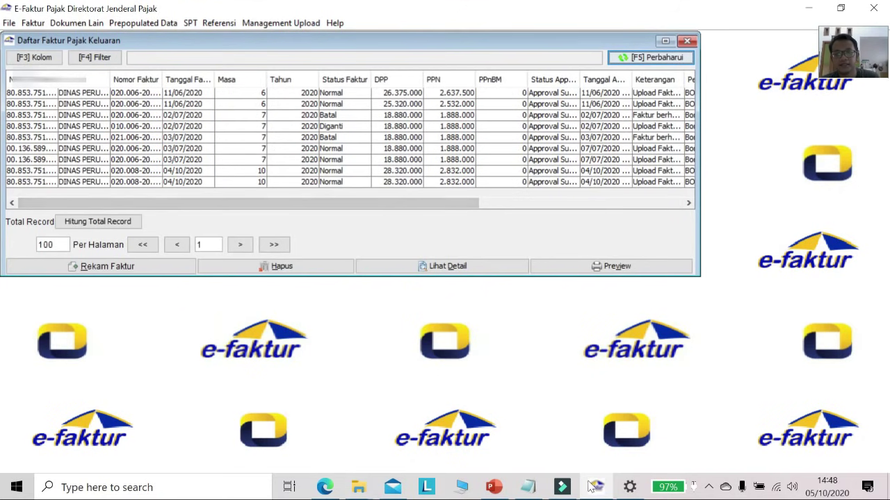
pyautogui.click(562, 487)
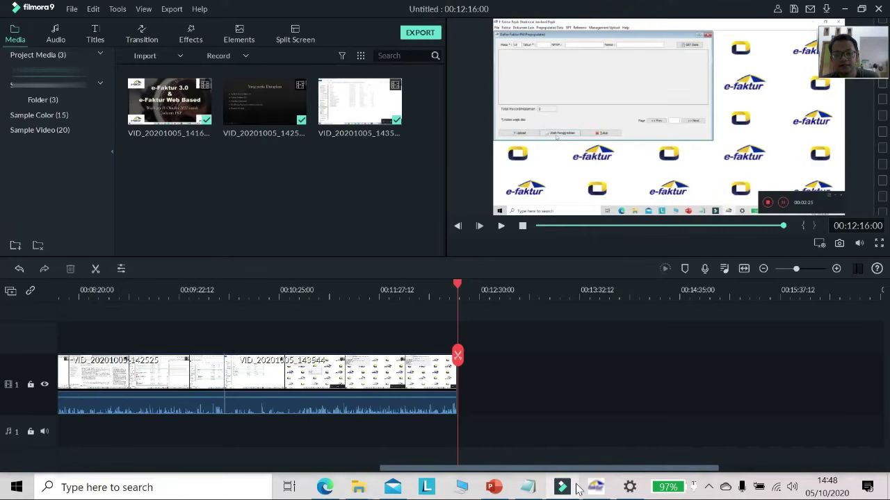
pyautogui.click(596, 486)
pyautogui.click(689, 35)
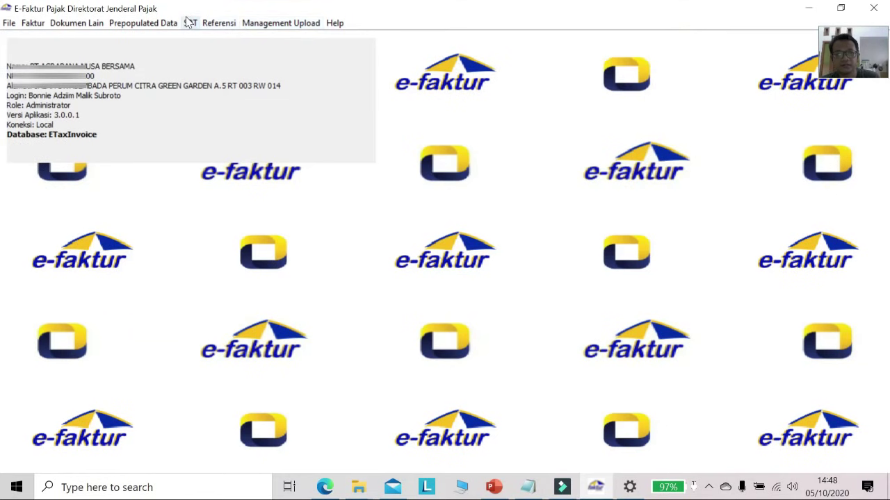
# Review the Prepopulated Data and Dokumen Lain options, view the Pajak Masukan invoice administration list, and close it.
pyautogui.click(132, 24)
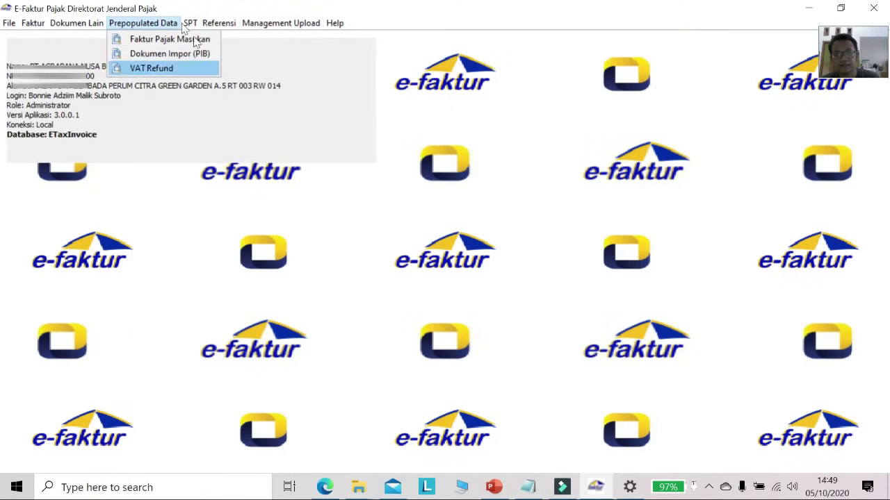
pyautogui.moveTo(91, 25)
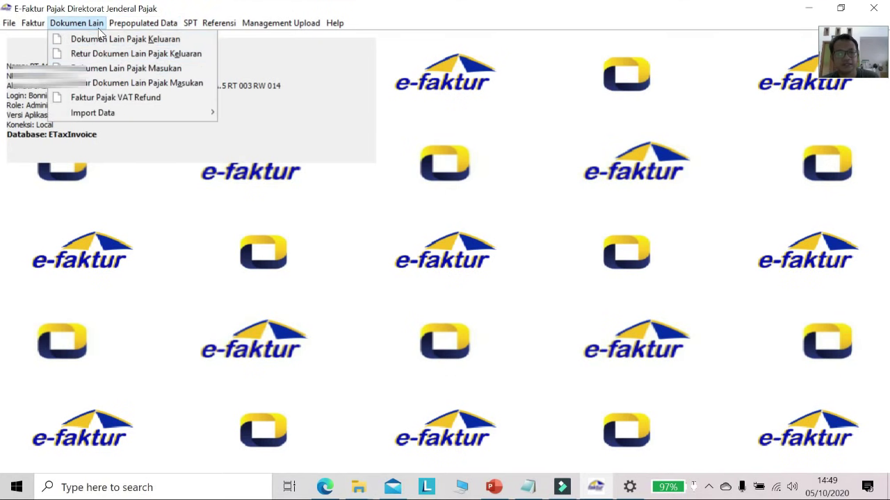
pyautogui.moveTo(33, 23)
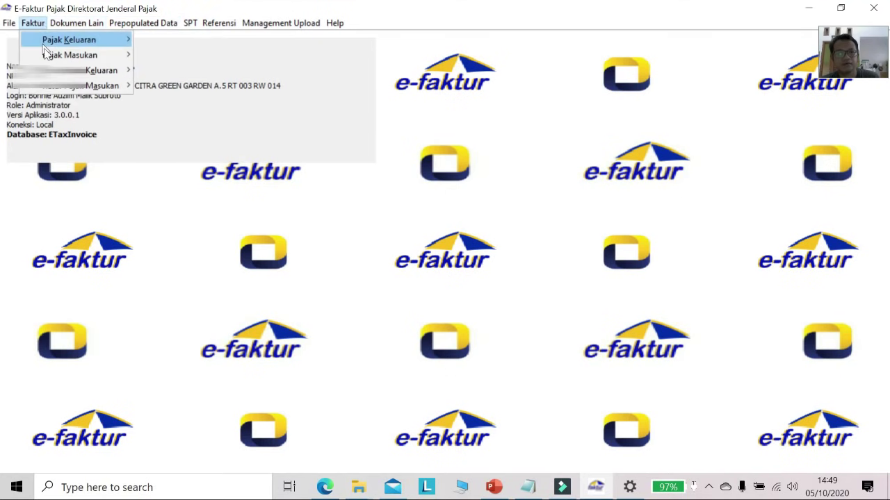
pyautogui.moveTo(70, 54)
pyautogui.click(173, 56)
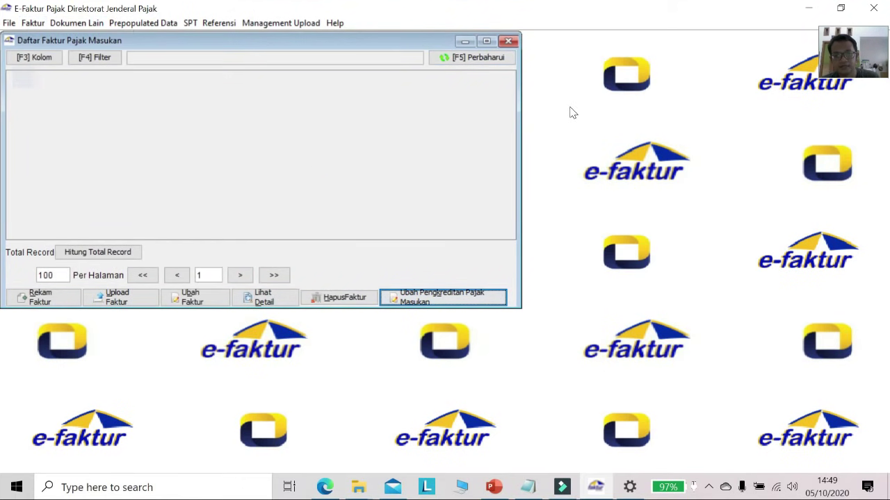
pyautogui.click(508, 41)
# View the upload and crediting options of the prepopulated Faktur Pajak Masukan list and close it.
pyautogui.click(143, 22)
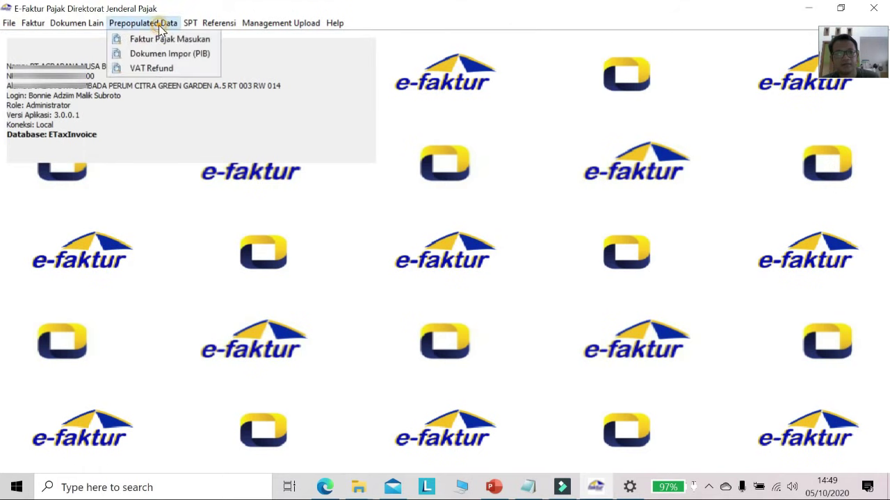
pyautogui.click(143, 36)
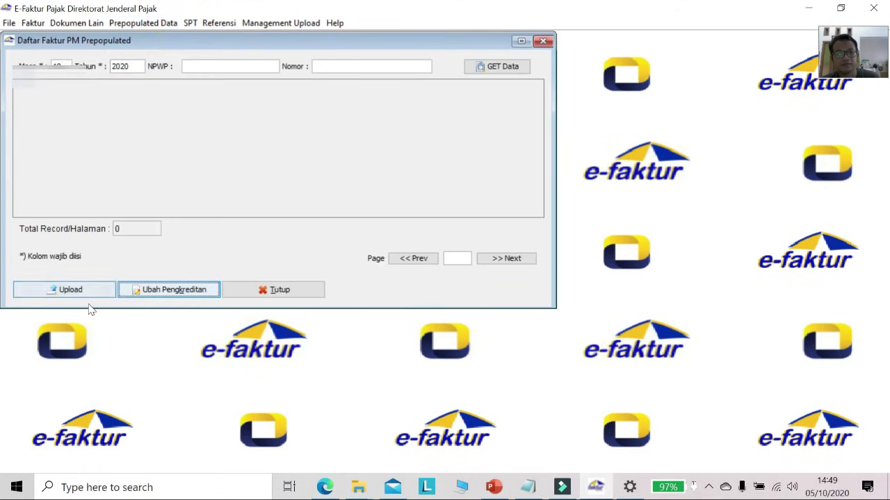
pyautogui.click(543, 41)
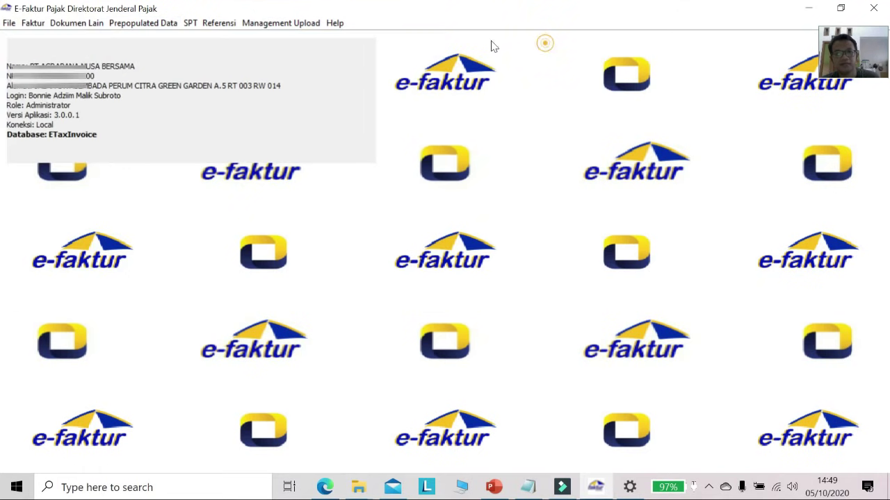
# Reopen the regular Pajak Masukan invoice administration list for another look and close it.
pyautogui.click(77, 23)
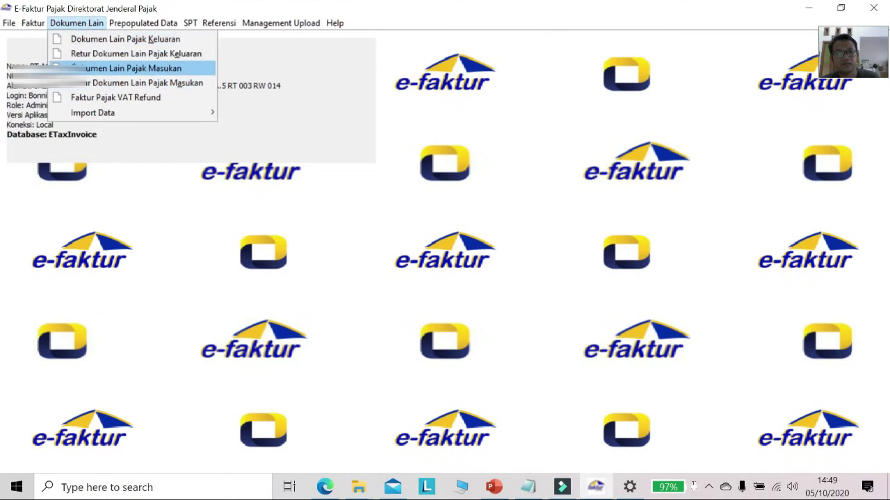
pyautogui.moveTo(33, 23)
pyautogui.moveTo(44, 55)
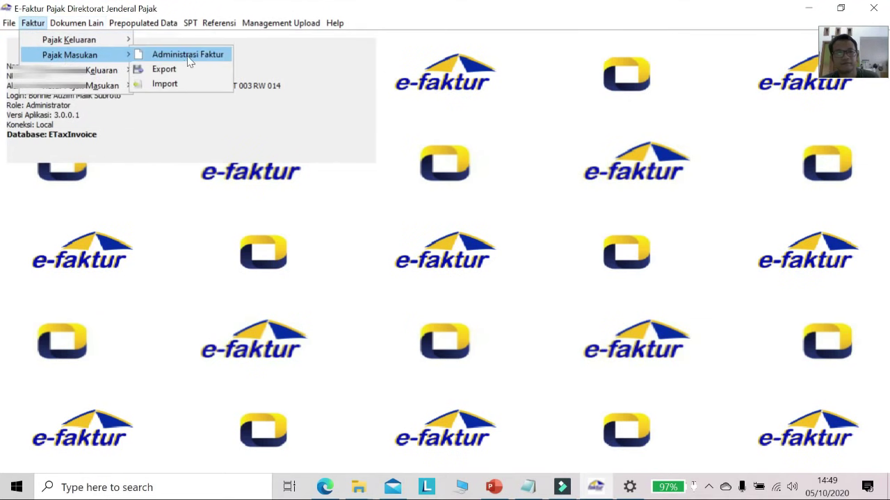
pyautogui.click(186, 55)
pyautogui.click(510, 43)
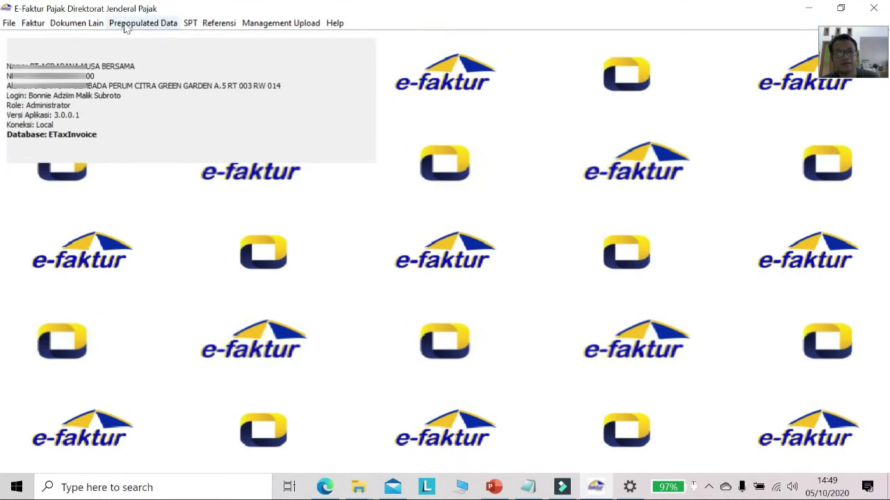
# View the Dokumen Lain Pajak Masukan list, close it, and show the Prepopulated Data options.
pyautogui.click(78, 23)
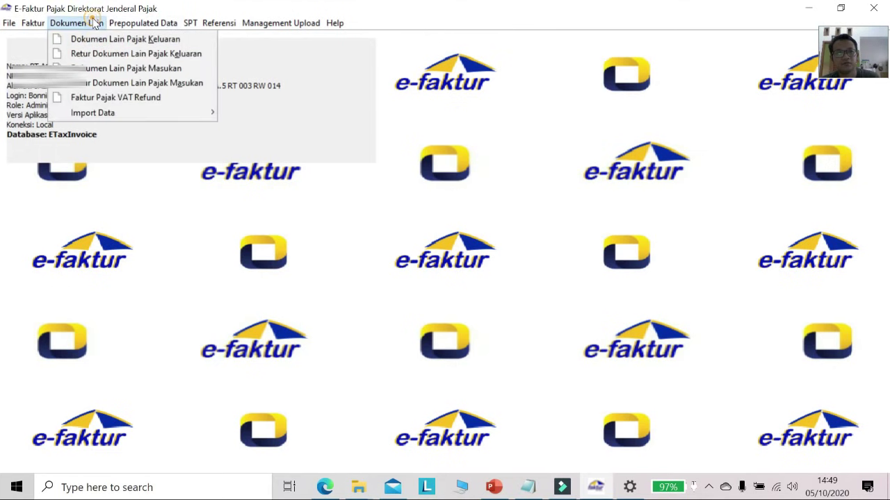
pyautogui.click(106, 72)
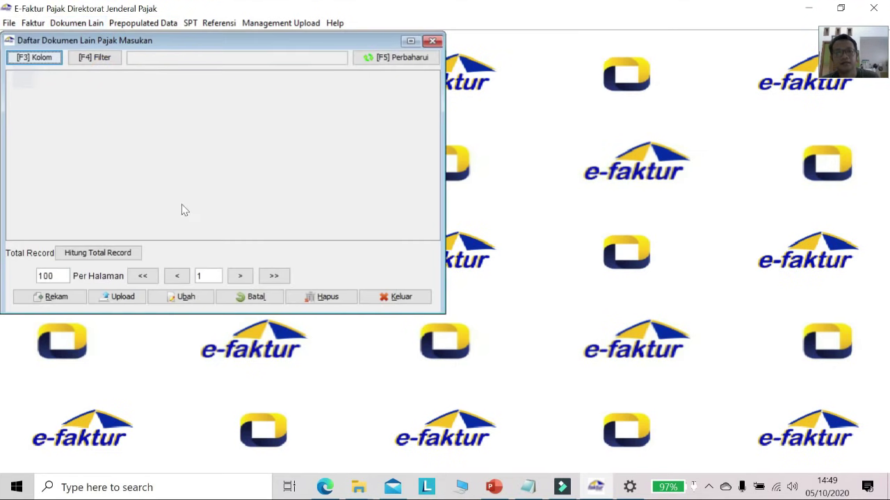
pyautogui.click(433, 41)
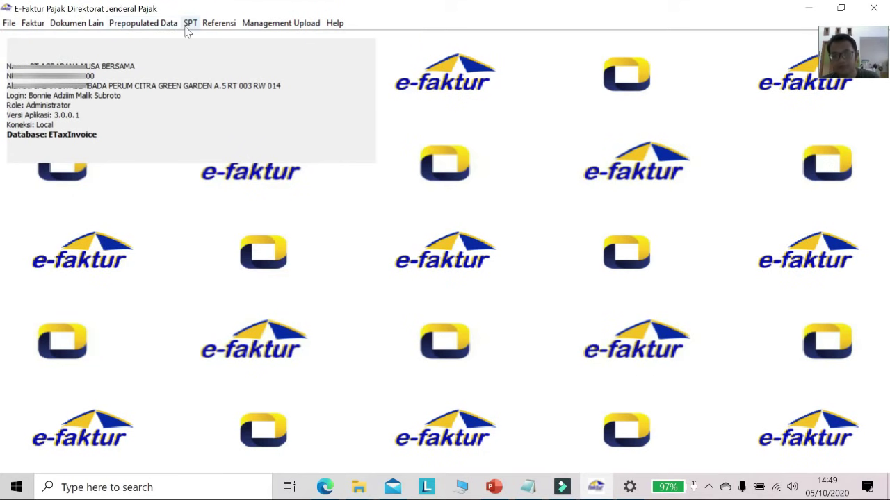
pyautogui.click(152, 23)
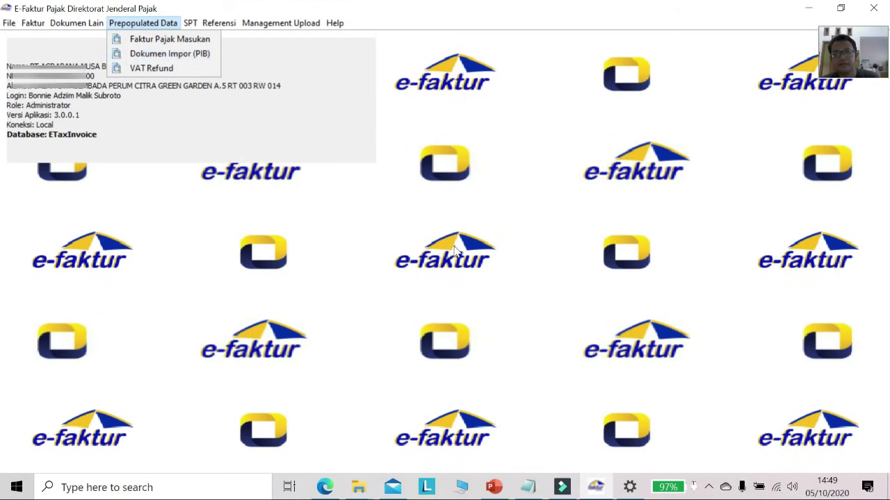
# Dismiss the Prepopulated Data options, view the printing and CSV functions for SPT in the Buka SPT list, and close it.
pyautogui.click(478, 239)
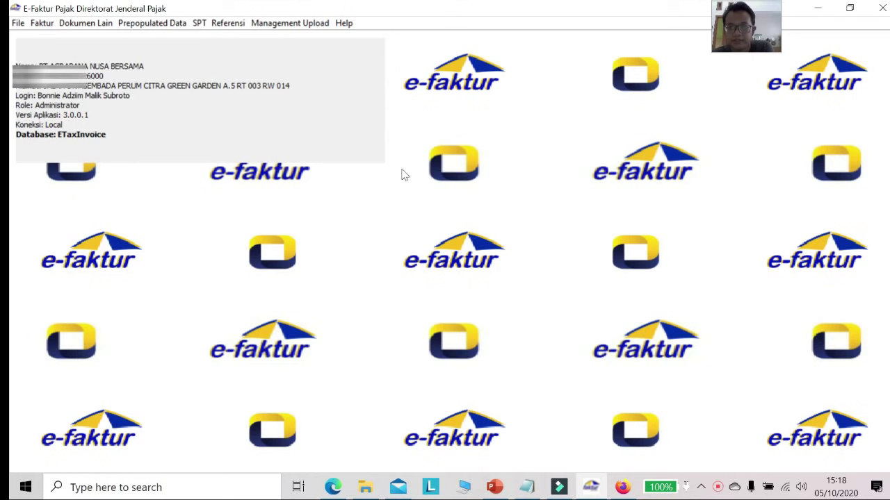
pyautogui.click(199, 23)
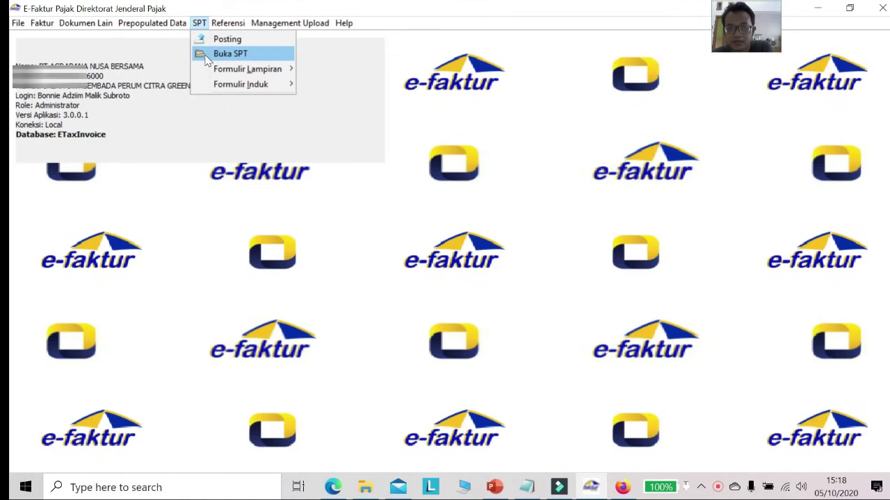
pyautogui.click(208, 55)
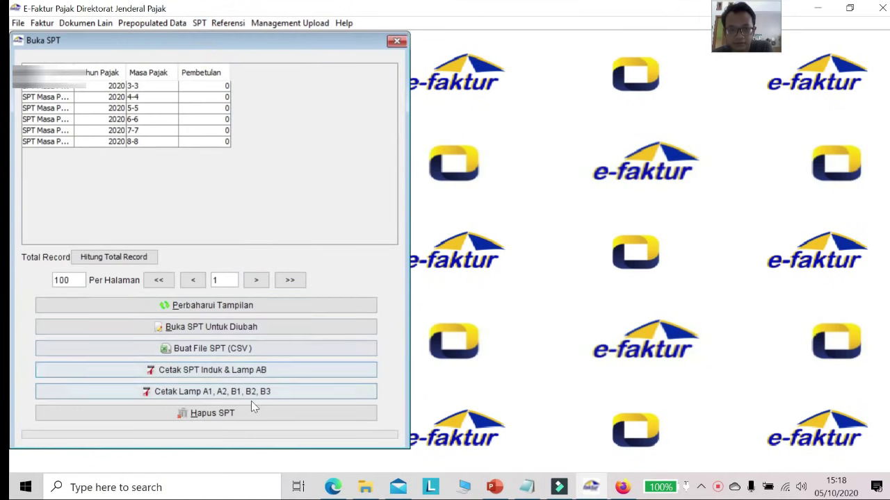
pyautogui.click(395, 42)
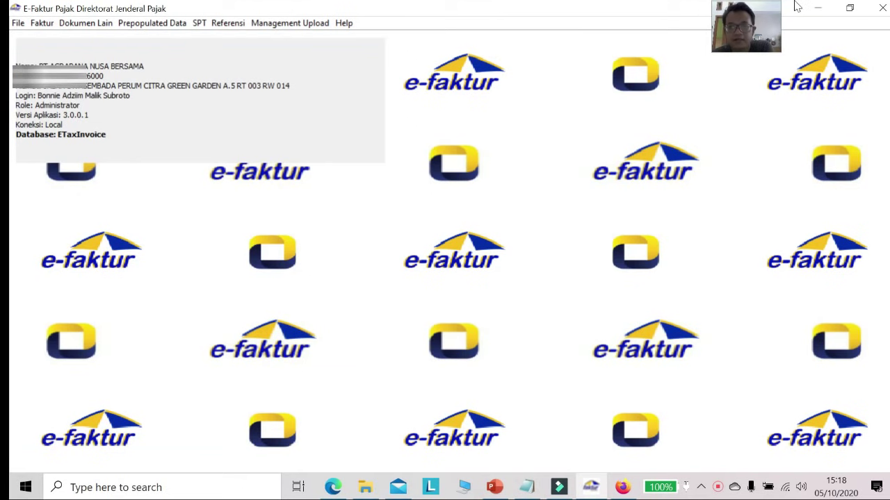
# Switch to Firefox and go back from the web e-Faktur home page to its sign-in page.
pyautogui.click(818, 14)
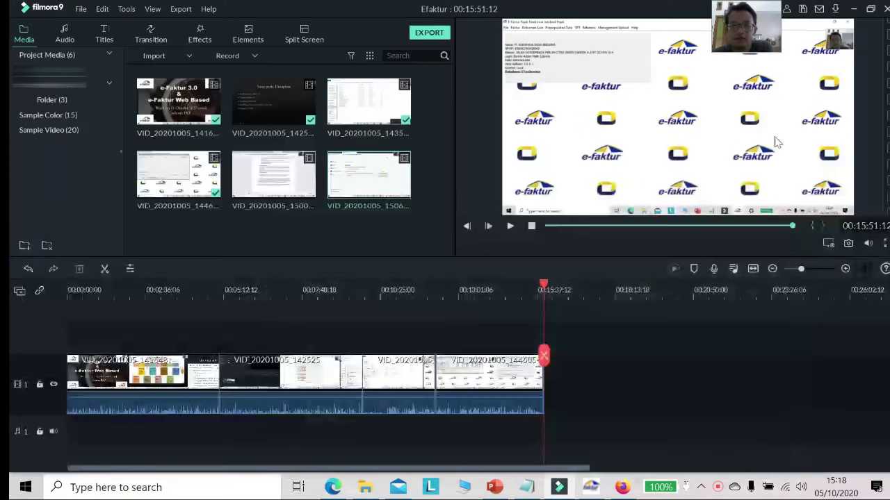
pyautogui.click(620, 488)
pyautogui.click(336, 38)
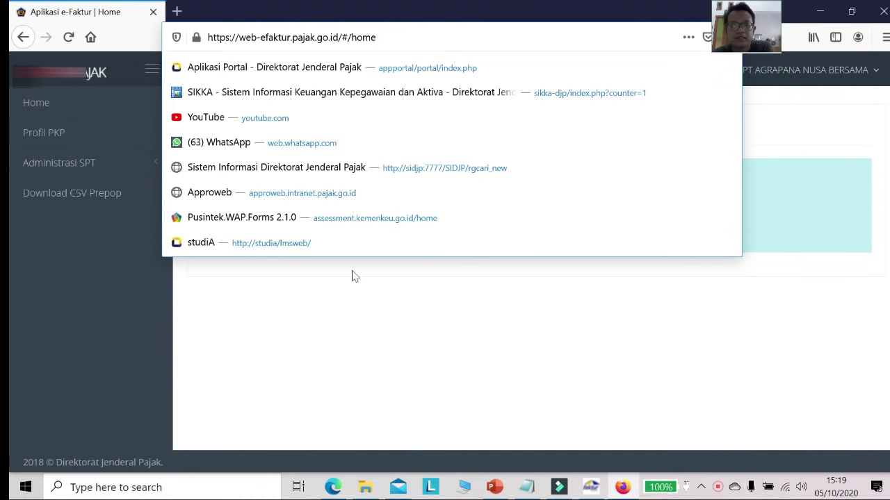
pyautogui.click(360, 327)
pyautogui.click(23, 37)
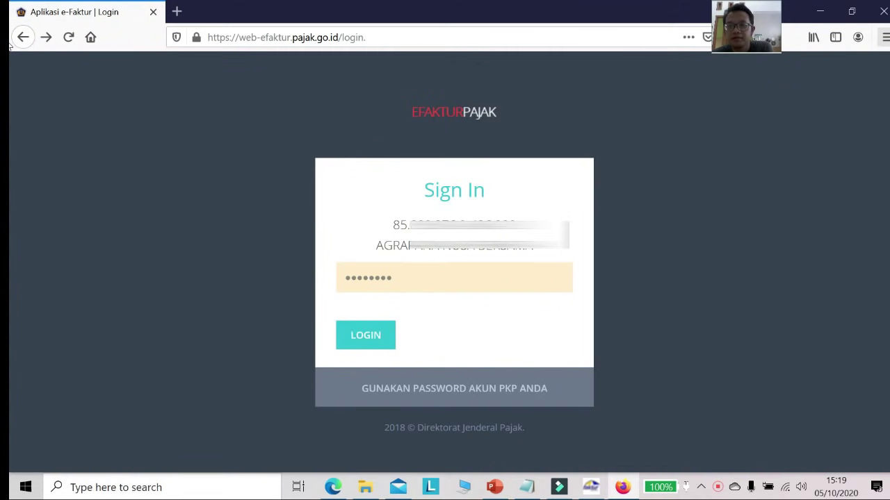
# Search the Firefox options for "cer" and bring up the list of installed personal certificates.
pyautogui.click(885, 37)
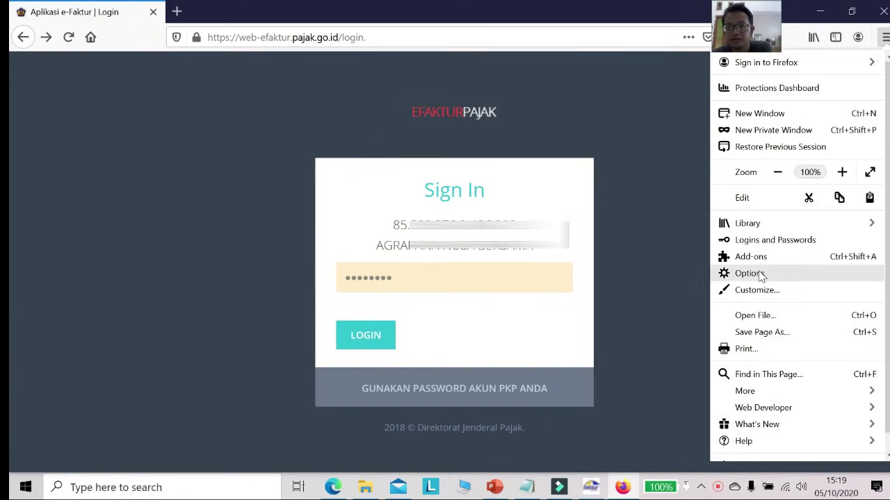
pyautogui.click(764, 273)
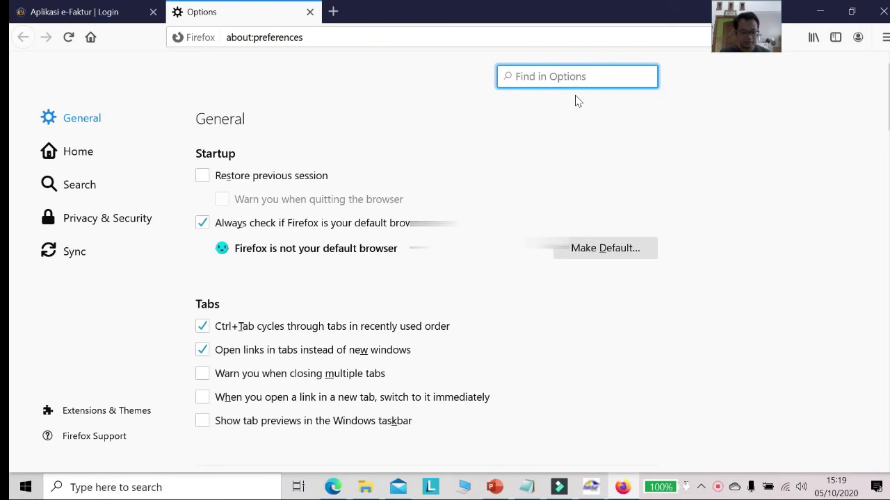
pyautogui.write('ce')
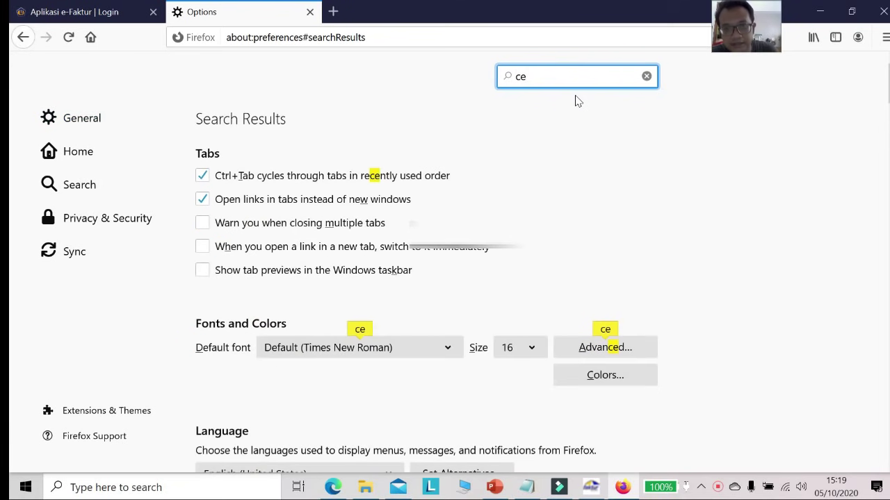
pyautogui.write('r')
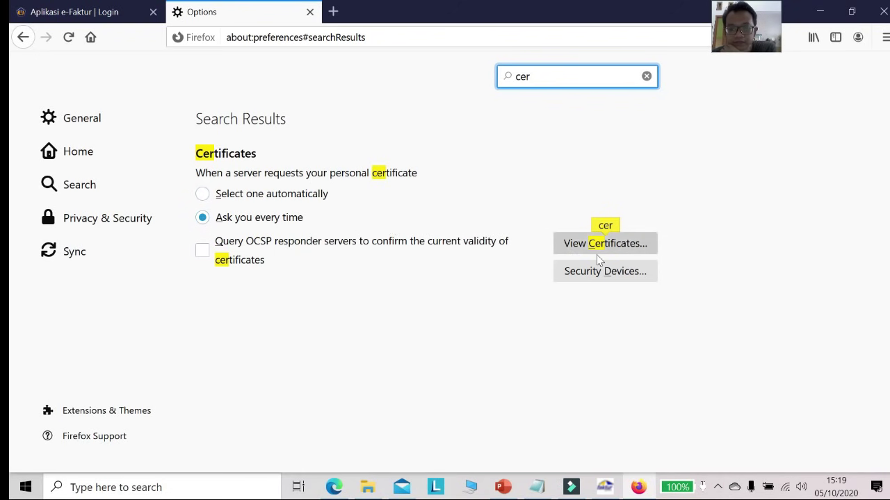
pyautogui.click(630, 252)
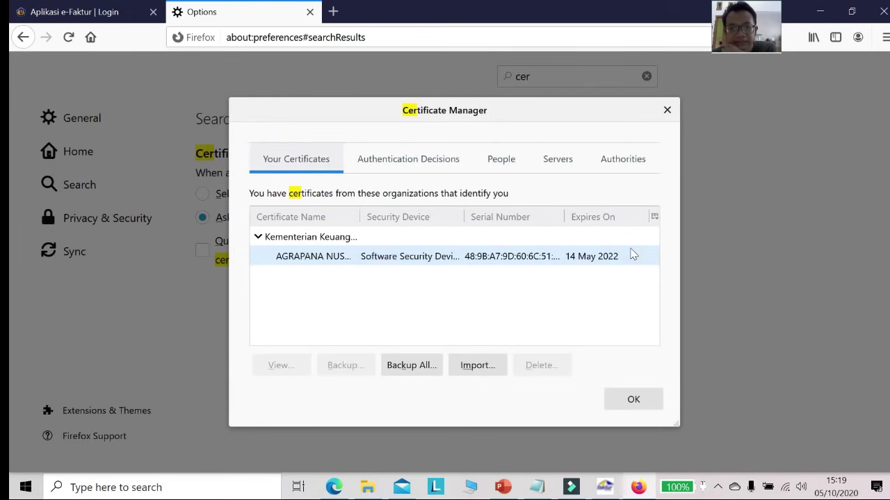
# Try to import the PKCS12 certificate file with a blank backup password, cancel, and close the Certificate Manager.
pyautogui.click(475, 364)
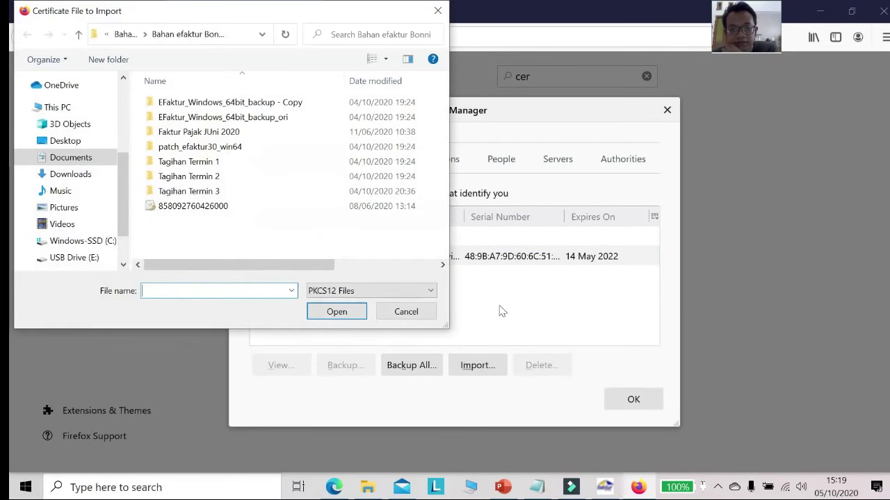
pyautogui.doubleClick(200, 209)
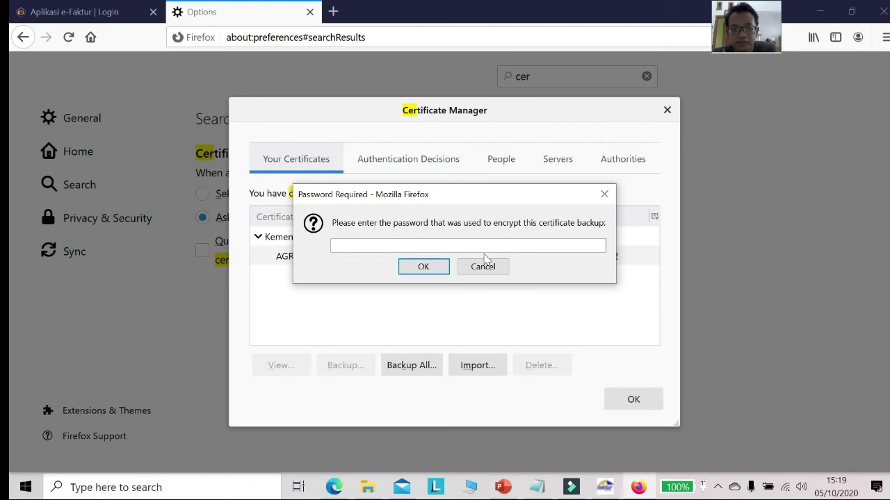
pyautogui.click(437, 271)
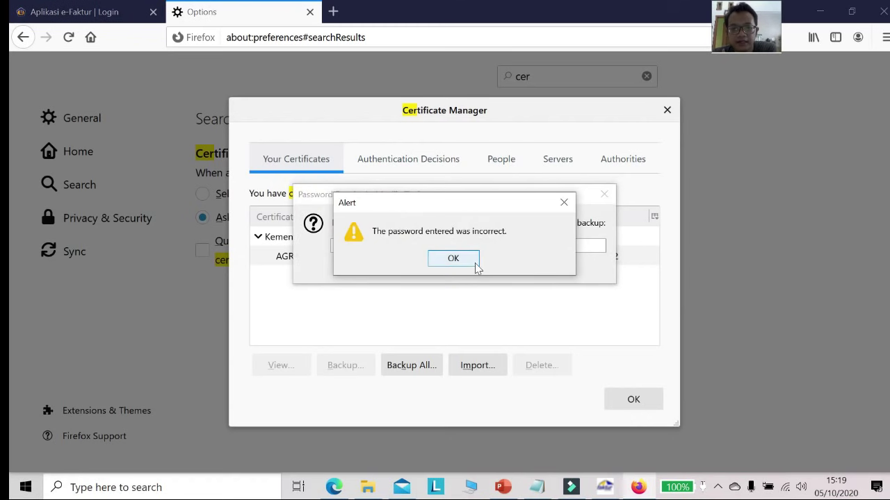
pyautogui.click(471, 259)
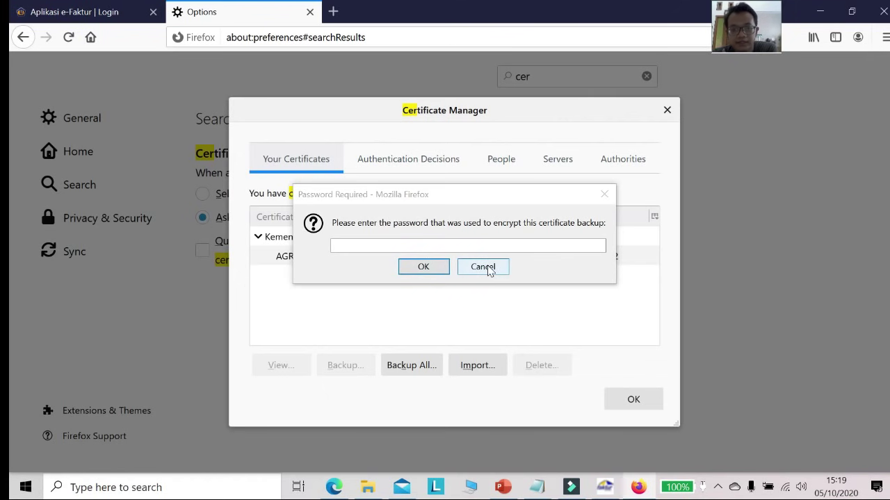
pyautogui.click(487, 270)
pyautogui.click(299, 259)
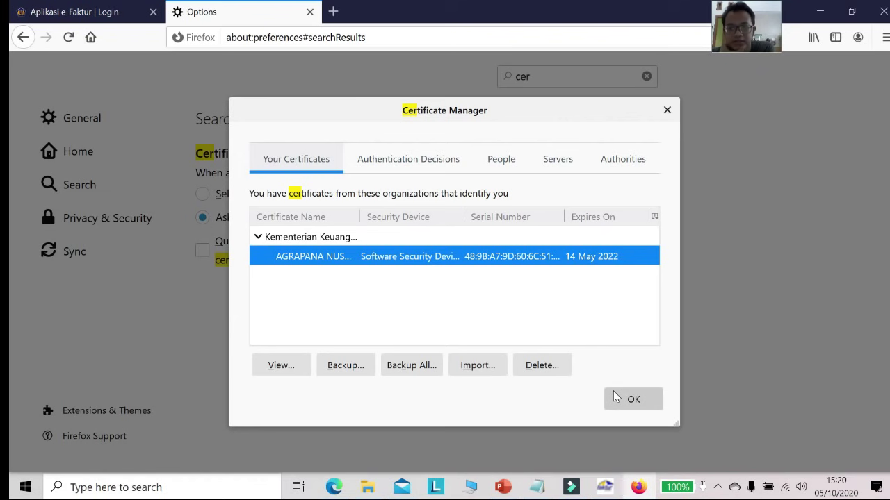
pyautogui.click(651, 402)
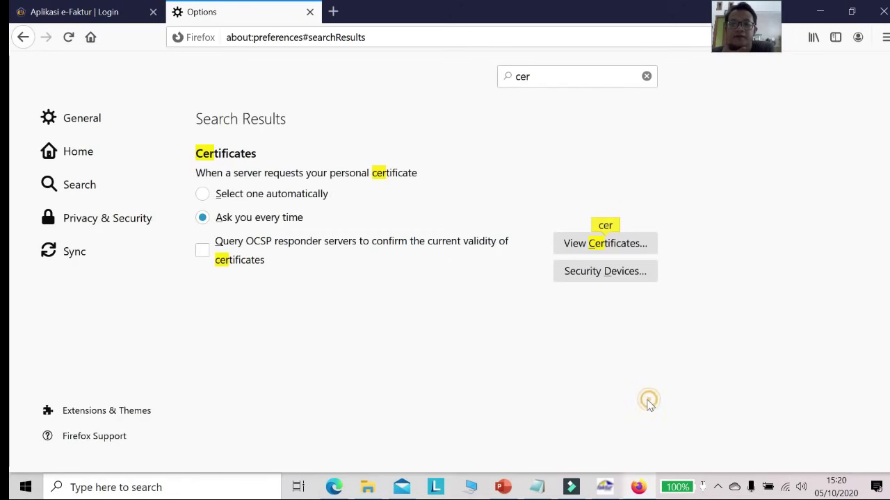
# Return to the web e-Faktur sign-in page and log in with the account password already filled in.
pyautogui.click(100, 20)
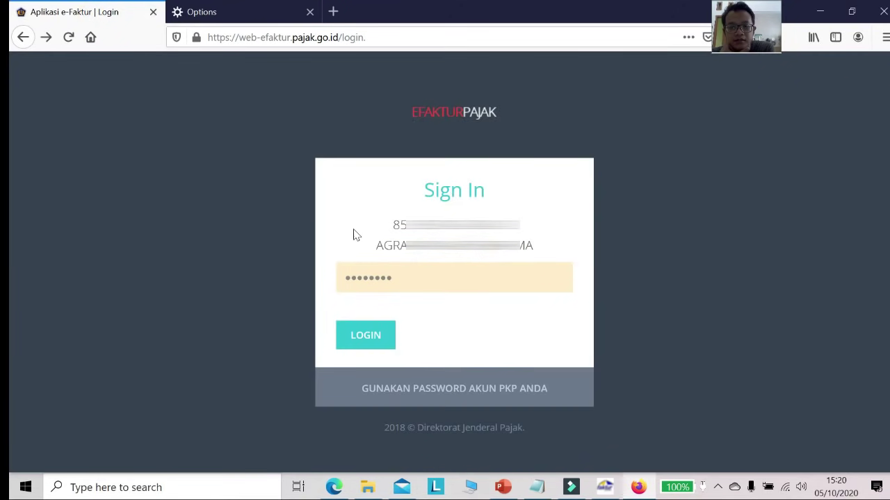
pyautogui.moveTo(363, 223); pyautogui.dragTo(537, 227)
pyautogui.doubleClick(403, 277)
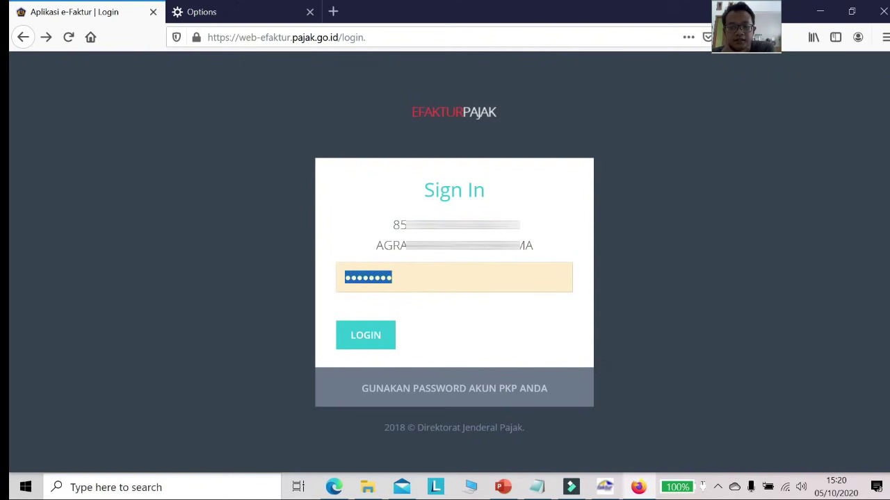
pyautogui.click(404, 277)
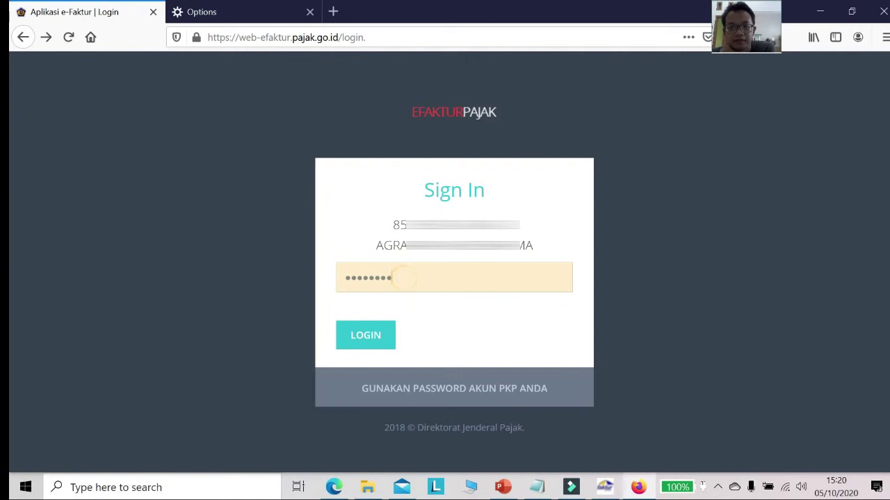
pyautogui.click(403, 276)
pyautogui.moveTo(417, 278); pyautogui.dragTo(325, 278)
pyautogui.click(365, 343)
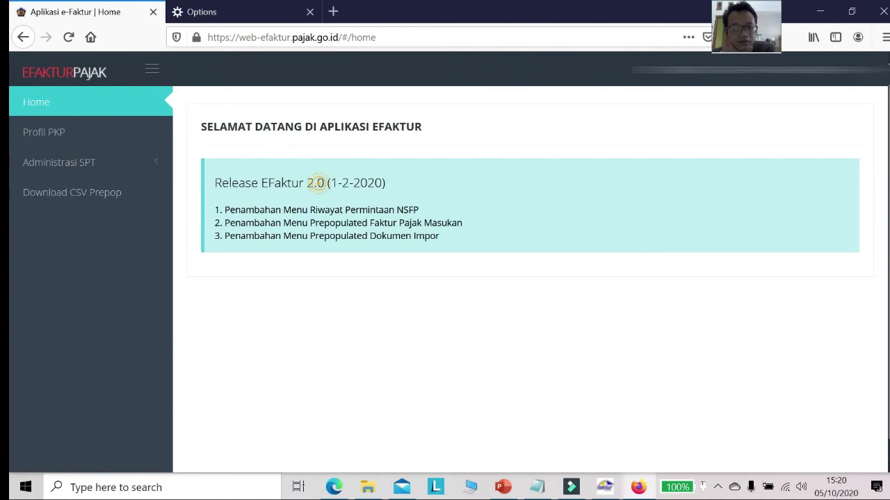
# Compare the release number on the web home page with the desktop e-Faktur version, and return to Firefox.
pyautogui.moveTo(317, 183)
pyautogui.mouseDown()
pyautogui.moveTo(411, 189)
pyautogui.moveTo(307, 181)
pyautogui.mouseUp()
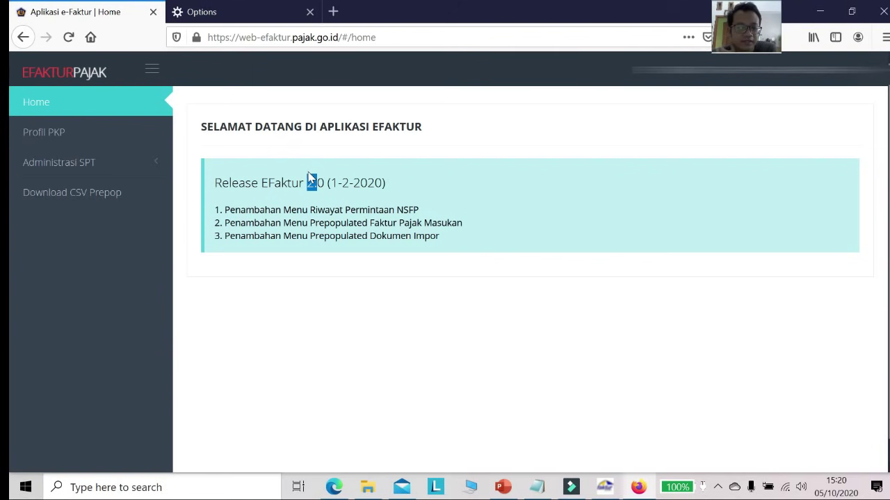
pyautogui.click(604, 486)
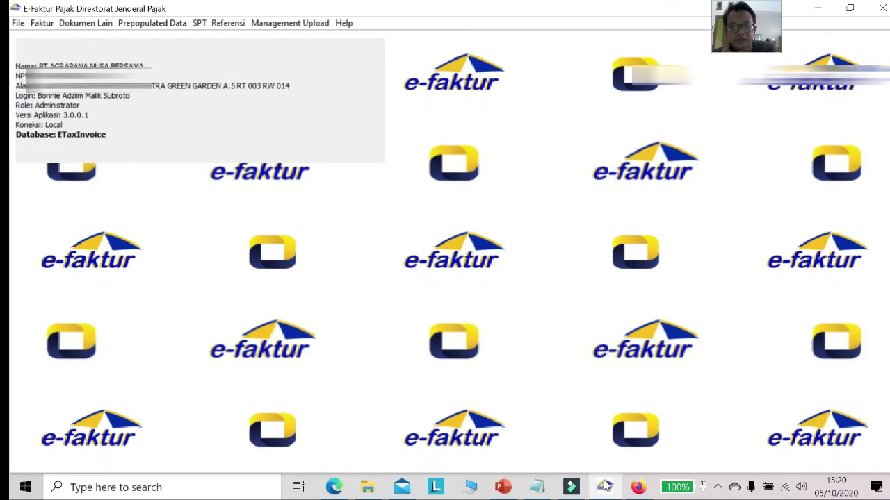
pyautogui.click(638, 487)
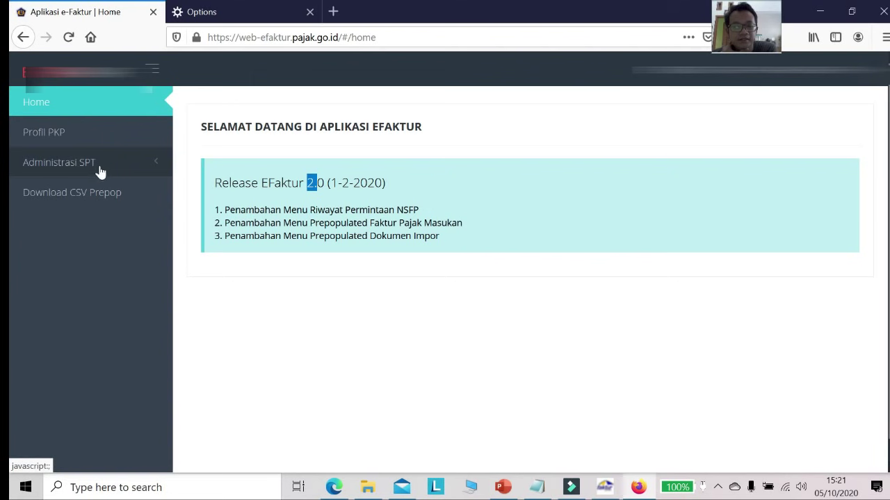
# Open Monitoring SPT under Administrasi SPT and display the SPT list for tax year 2020.
pyautogui.click(153, 168)
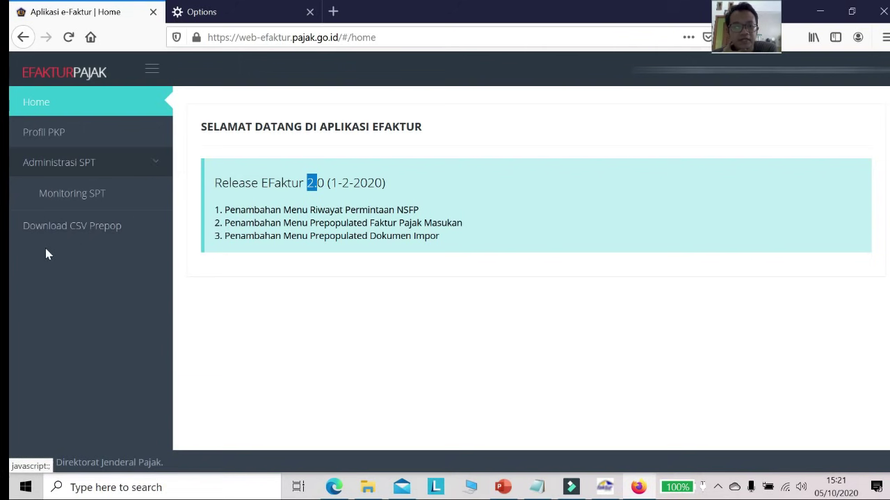
pyautogui.click(88, 194)
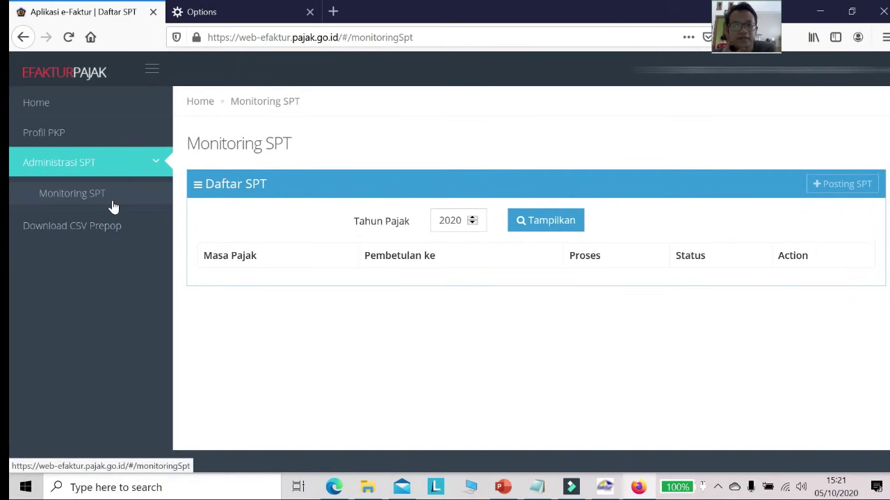
pyautogui.click(549, 237)
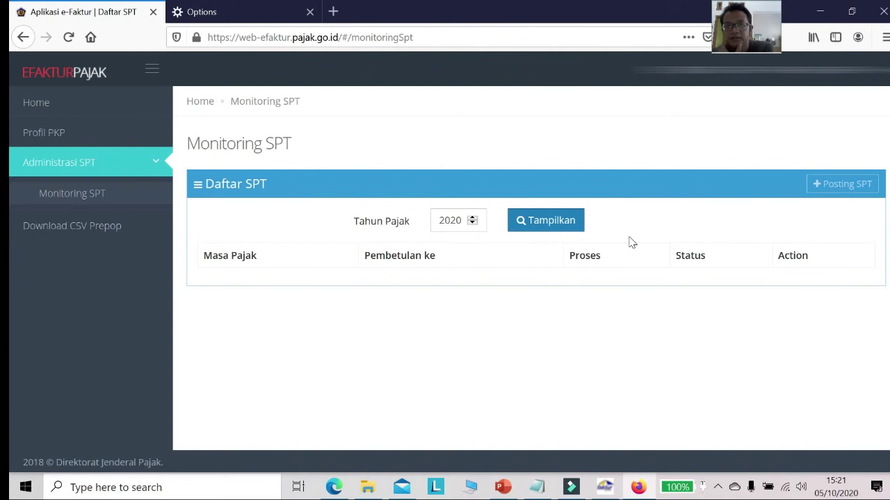
# Post the SPT for Tahun Pajak 2020, Masa Pajak 9, Pembetulan Ke-0, and open it from the Daftar SPT.
pyautogui.click(838, 186)
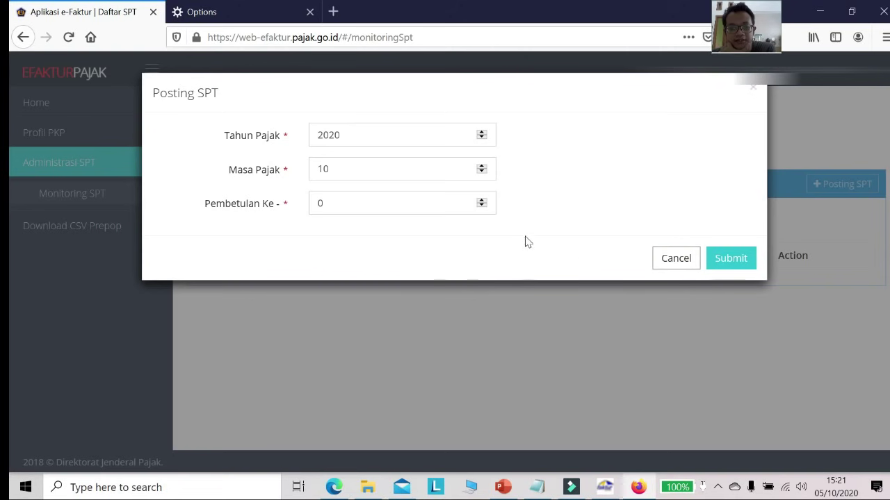
pyautogui.click(655, 261)
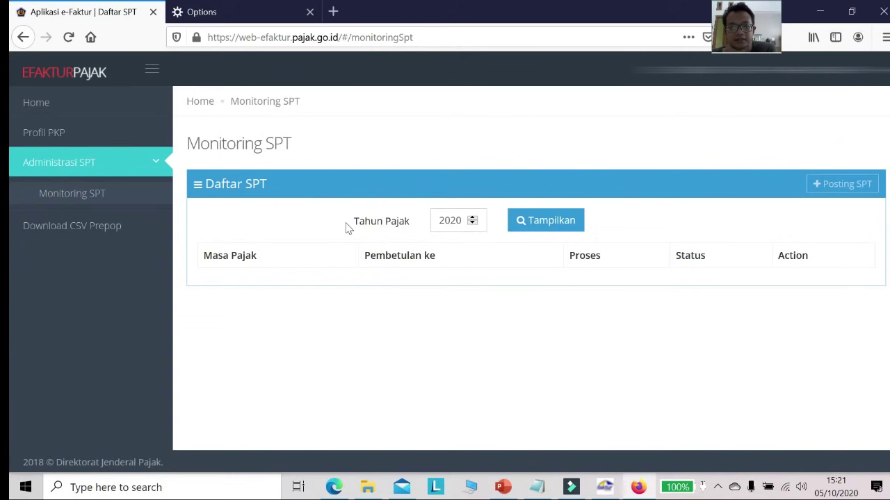
pyautogui.click(826, 187)
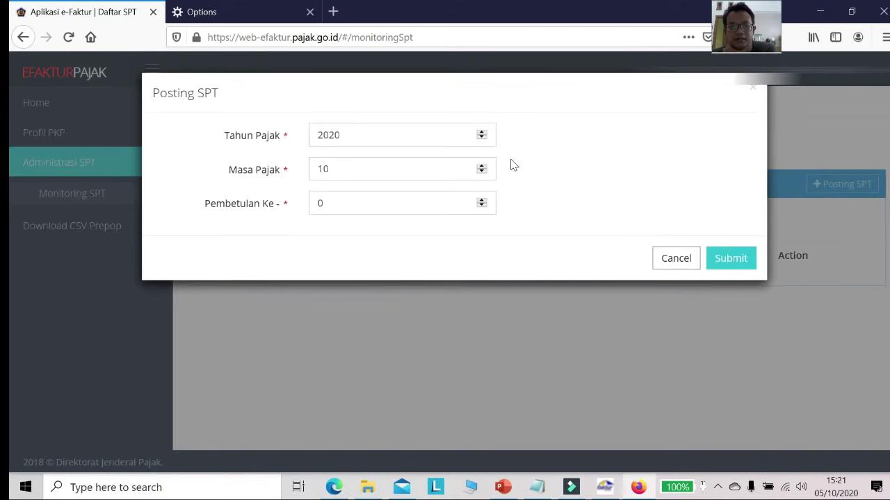
pyautogui.click(481, 172)
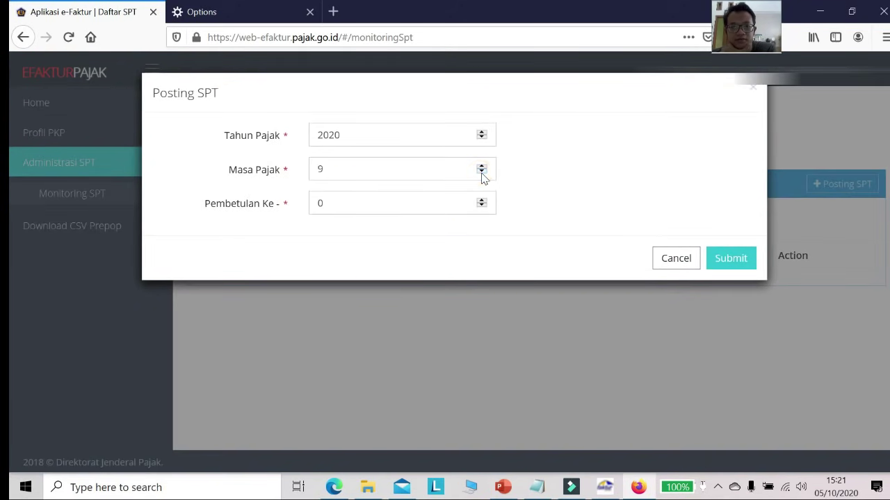
pyautogui.click(729, 266)
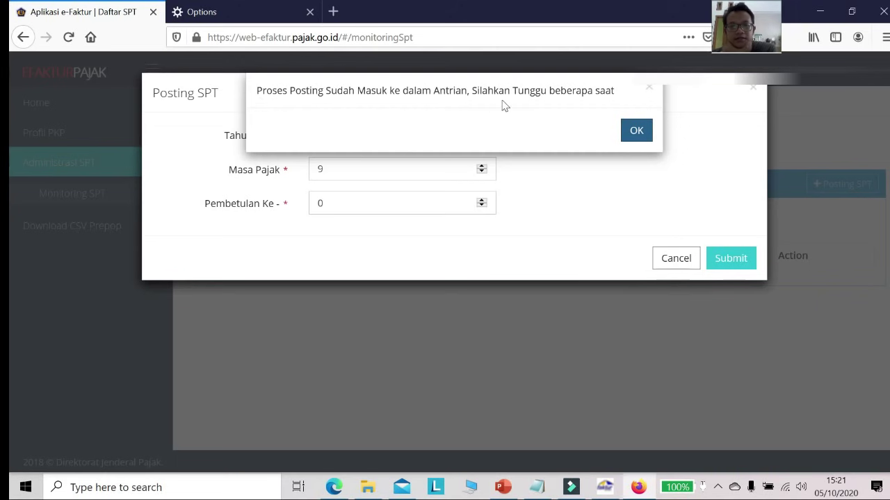
pyautogui.click(637, 131)
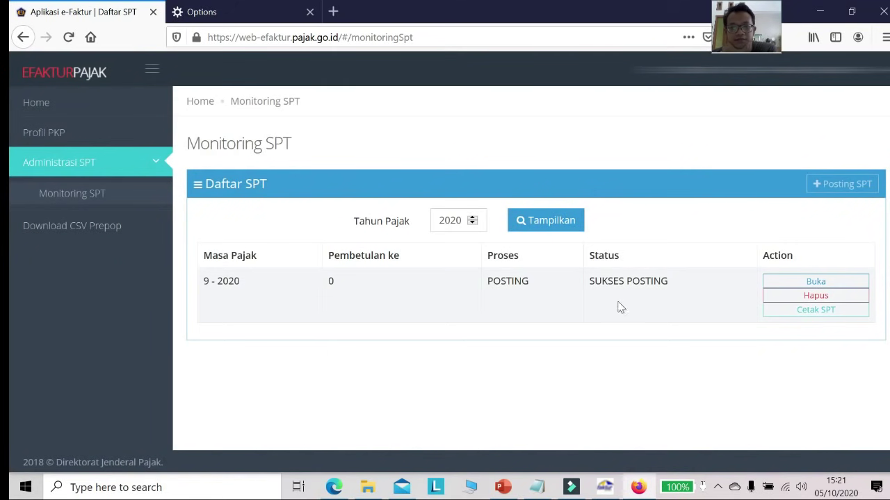
pyautogui.click(805, 282)
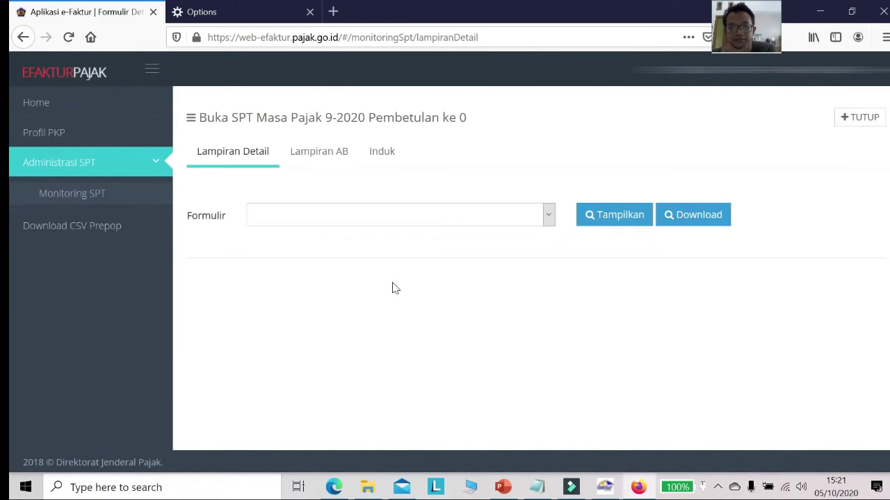
# Display the A1. Daftar Ekspor and A2. PK atas Penyerahan Dalam Negeri lists in Lampiran Detail.
pyautogui.click(547, 217)
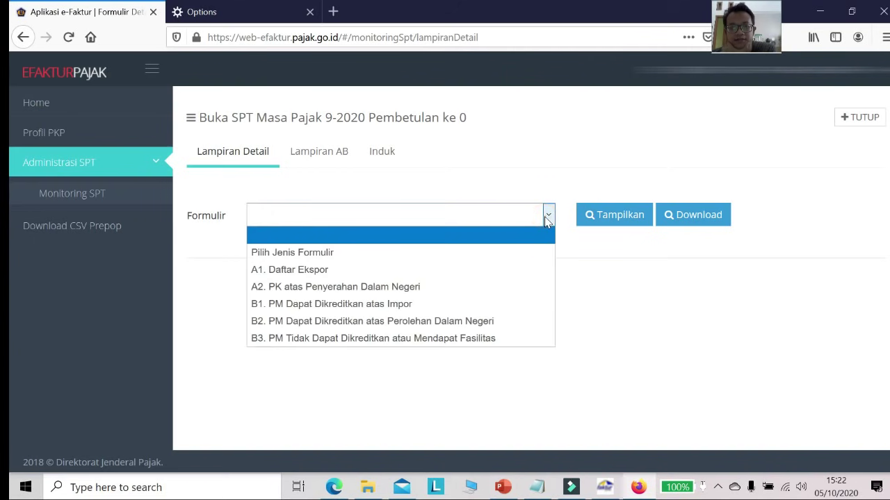
pyautogui.click(406, 271)
pyautogui.click(615, 217)
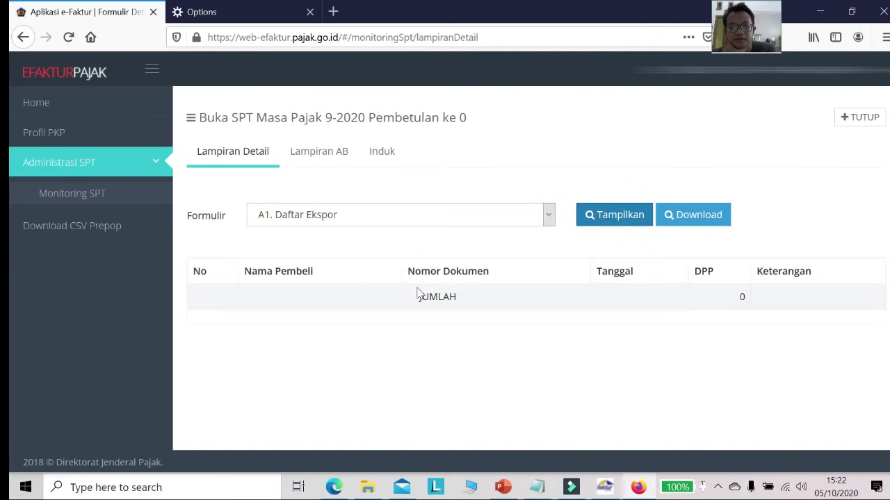
pyautogui.click(557, 223)
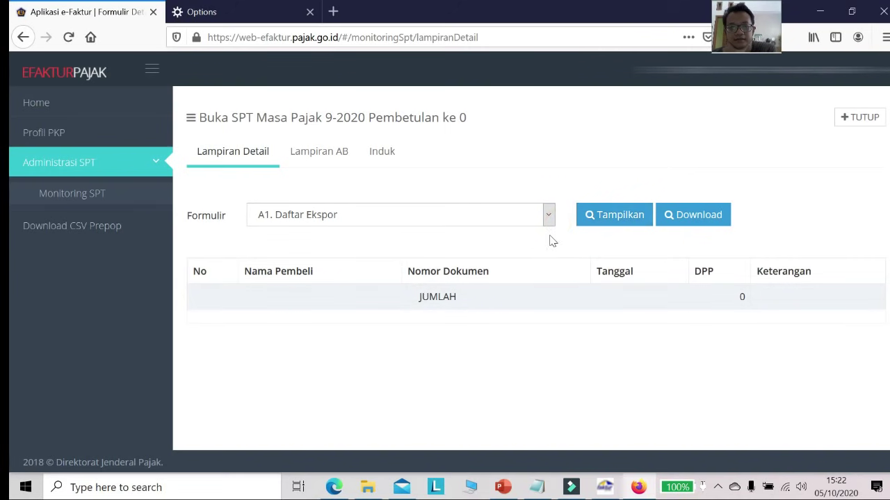
pyautogui.click(548, 217)
pyautogui.click(467, 271)
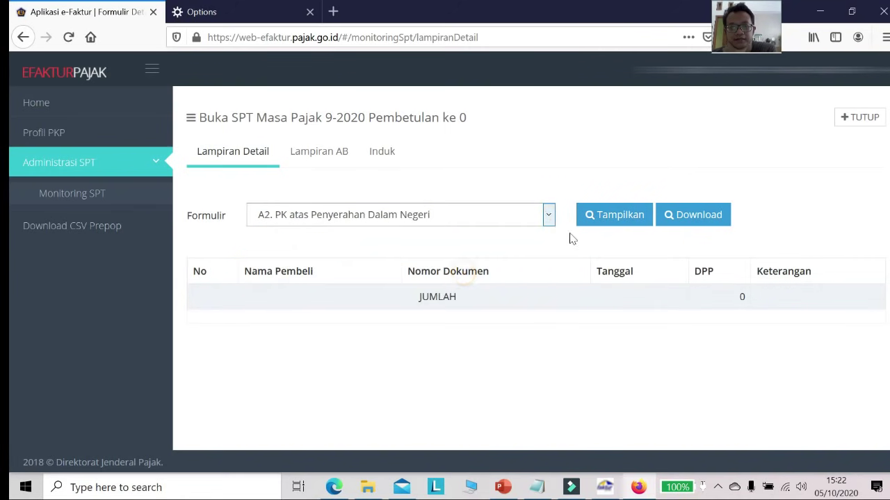
pyautogui.click(592, 224)
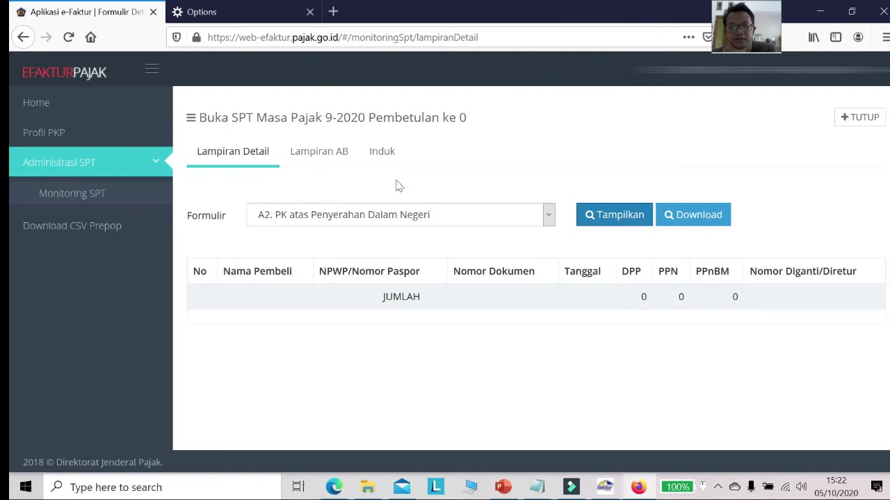
# Examine the Rekapitulasi Penyerahan, Rekapitulasi Perolehan and Perhitungan PM Yang Dapat Dikreditkan sections of Lampiran AB.
pyautogui.click(314, 152)
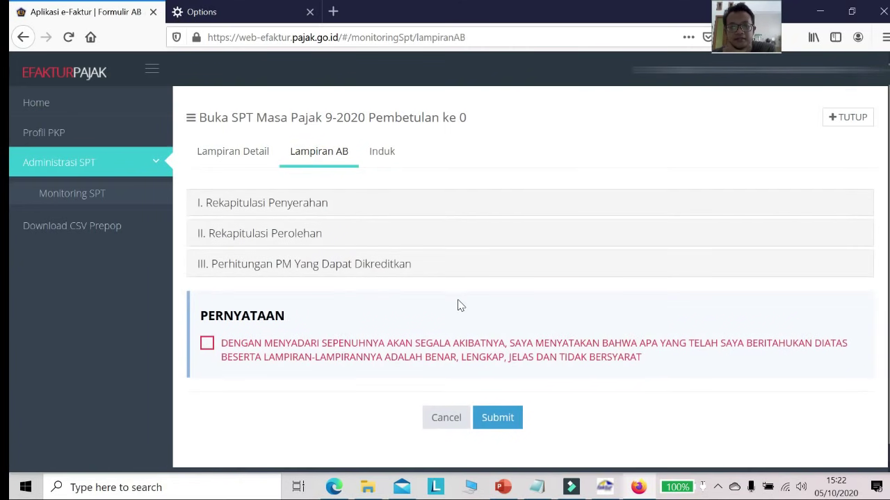
pyautogui.click(208, 344)
pyautogui.click(258, 203)
pyautogui.scroll(-2, 485, 288)
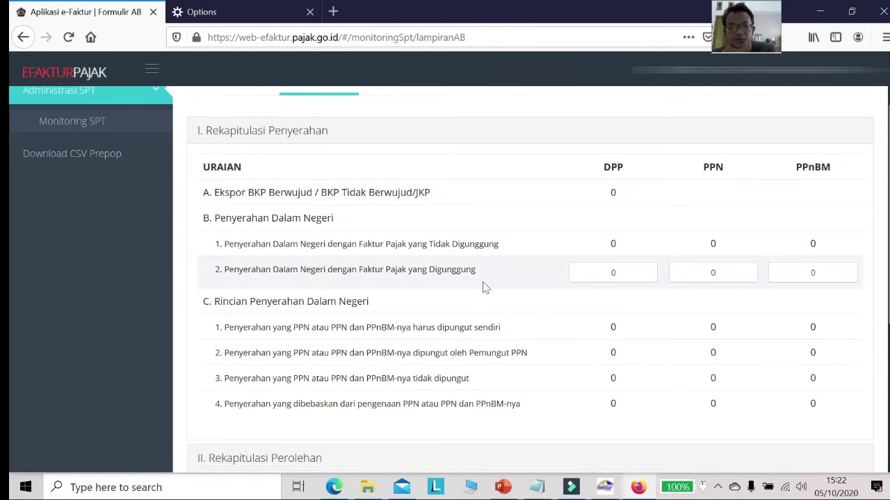
pyautogui.click(583, 271)
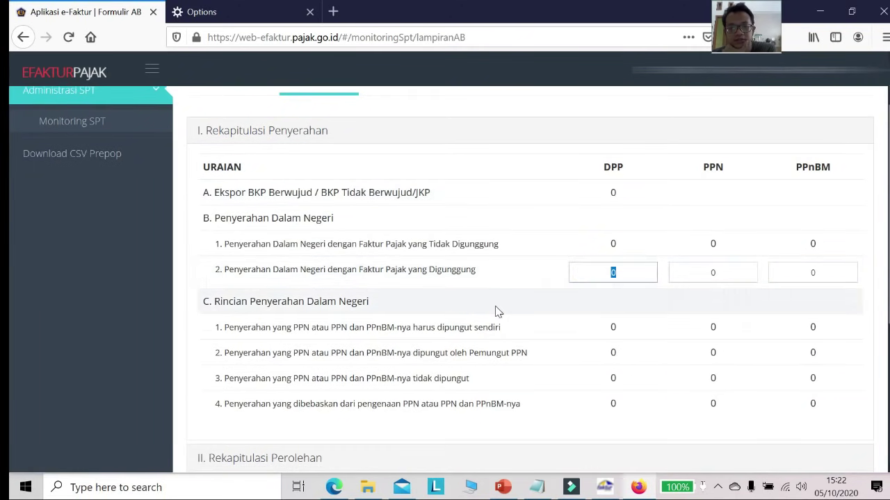
pyautogui.scroll(2, 348, 208)
pyautogui.scroll(-8, 628, 341)
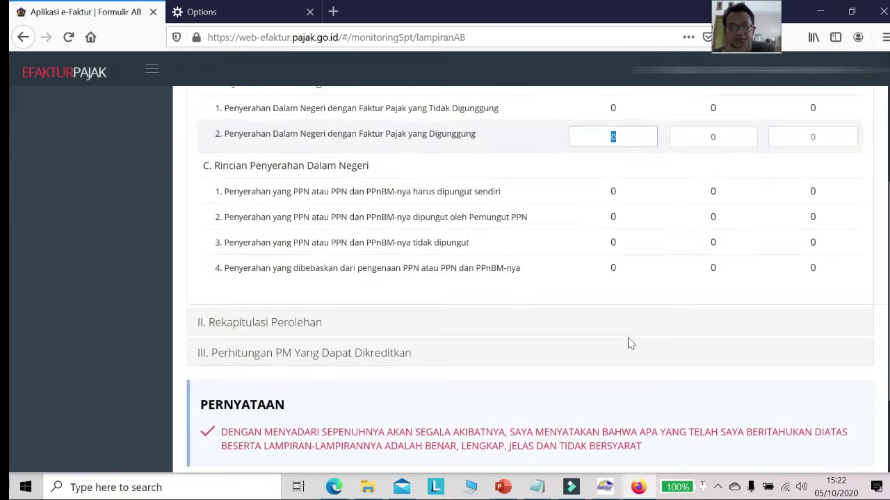
pyautogui.click(295, 242)
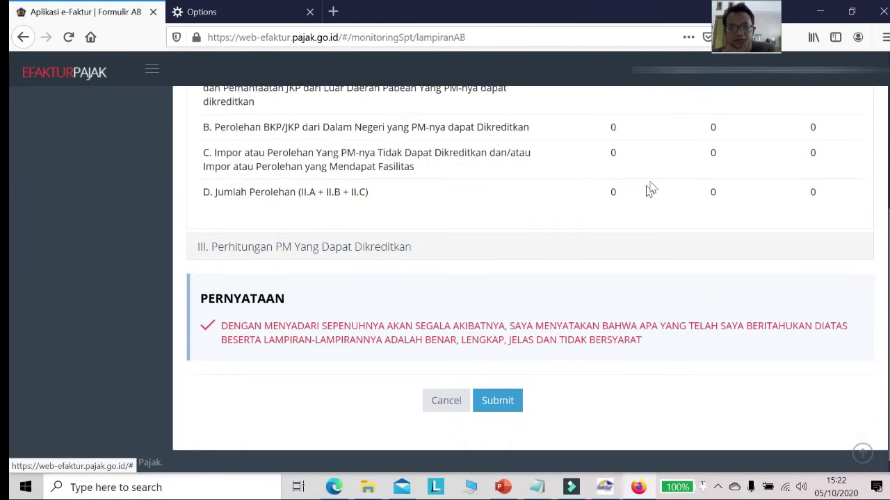
pyautogui.scroll(-2, 447, 353)
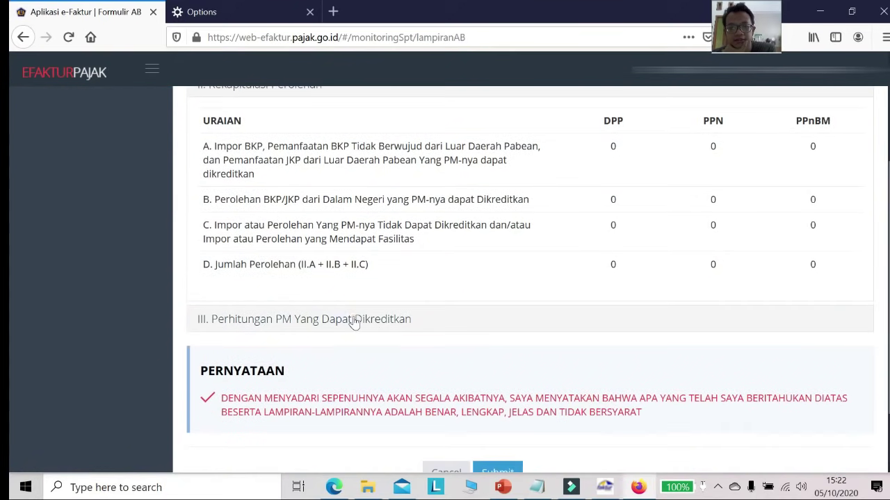
pyautogui.click(353, 319)
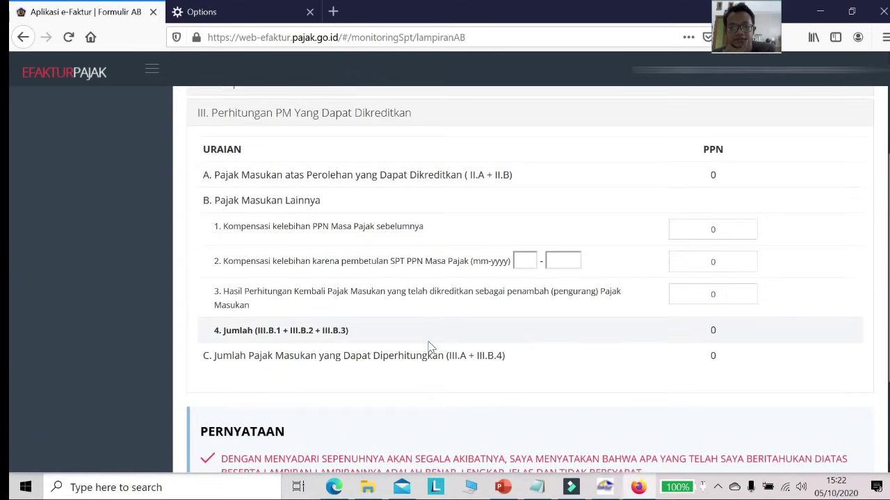
pyautogui.scroll(-4, 457, 371)
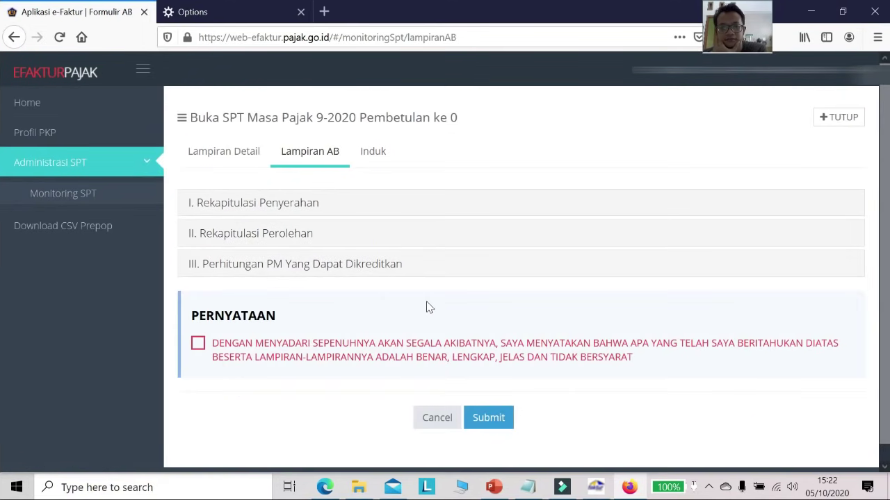
# View the Induk form of the SPT and go back to its attachments.
pyautogui.click(209, 343)
pyautogui.click(369, 153)
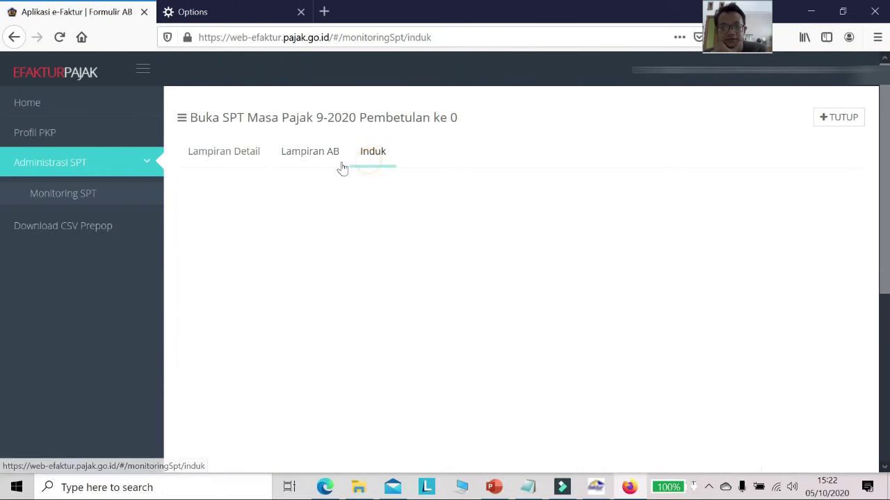
pyautogui.click(310, 156)
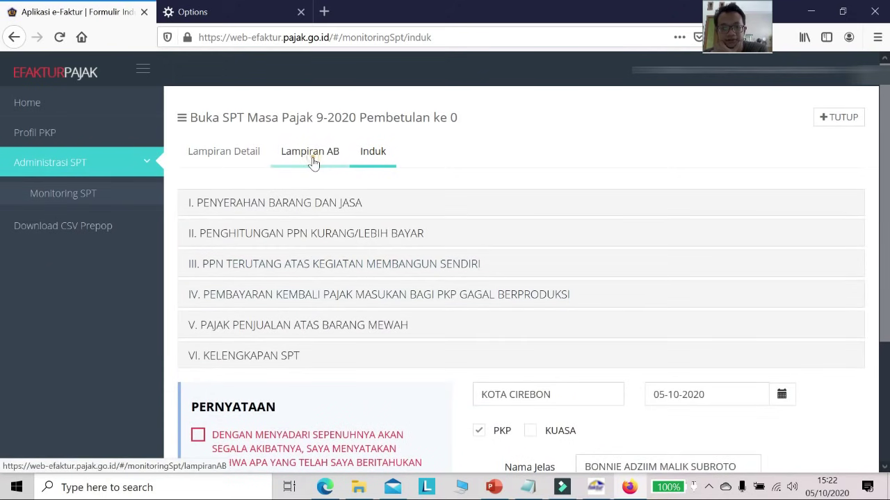
pyautogui.click(222, 160)
# Accept the Pernyataan in Lampiran AB and submit the attachment for digital certificate signing.
pyautogui.click(302, 154)
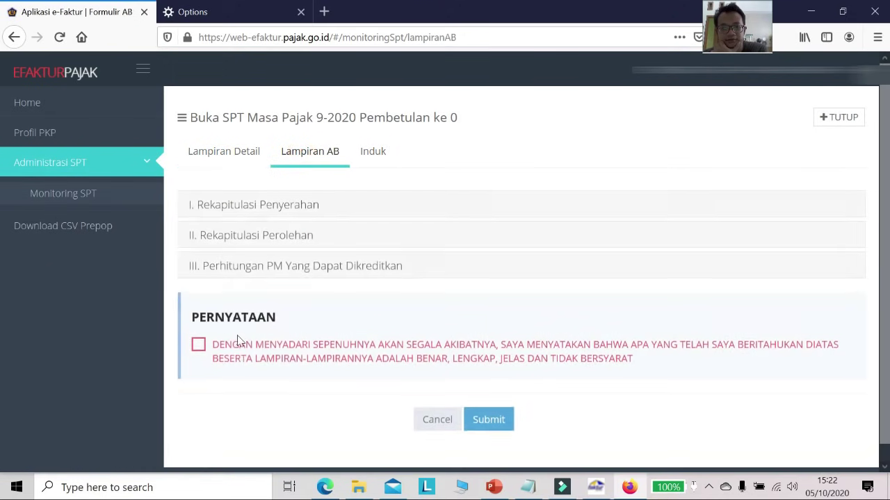
pyautogui.click(198, 343)
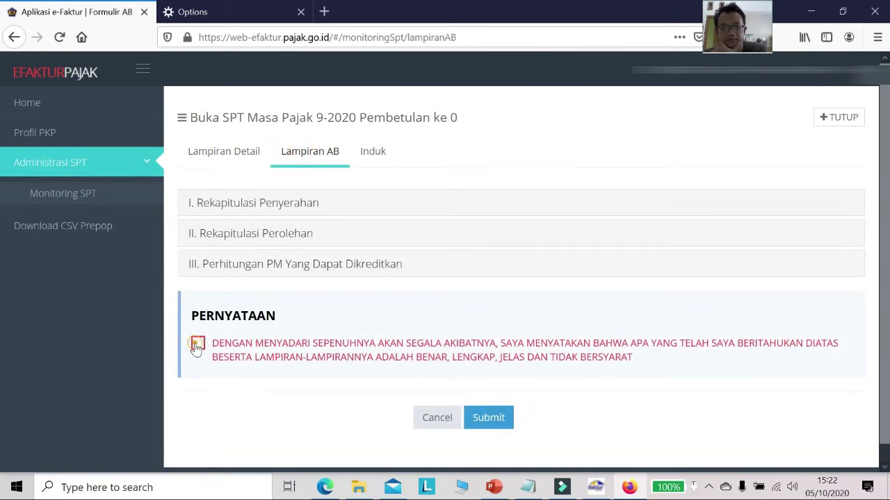
pyautogui.click(489, 420)
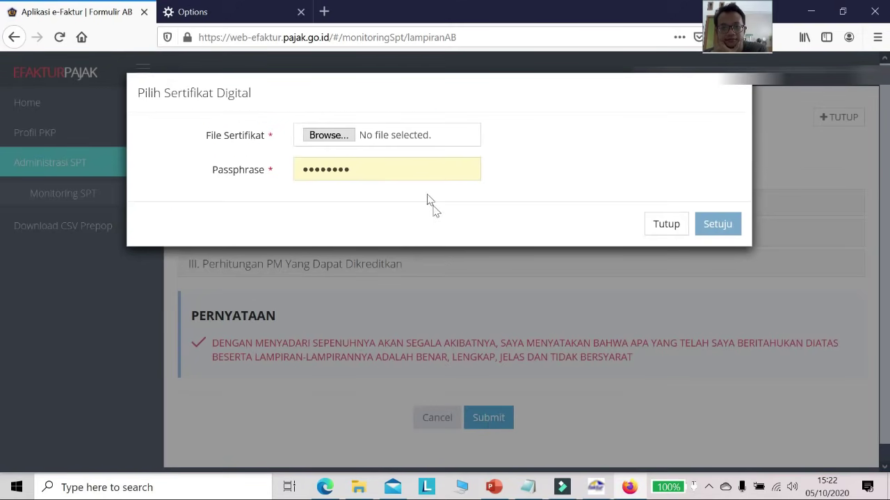
# Select the taxpayer's .p12 digital certificate from the available e-Faktur materials folder as File Sertifikat.
pyautogui.click(332, 136)
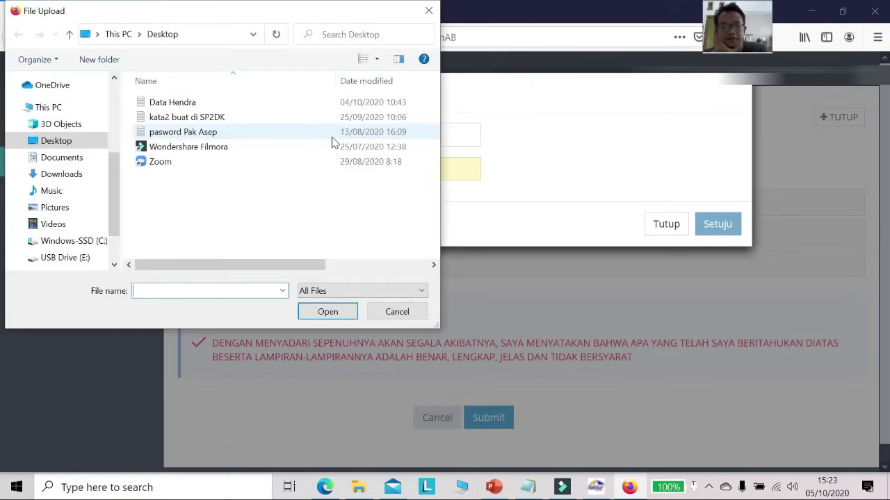
pyautogui.click(68, 159)
pyautogui.scroll(3, 98, 185)
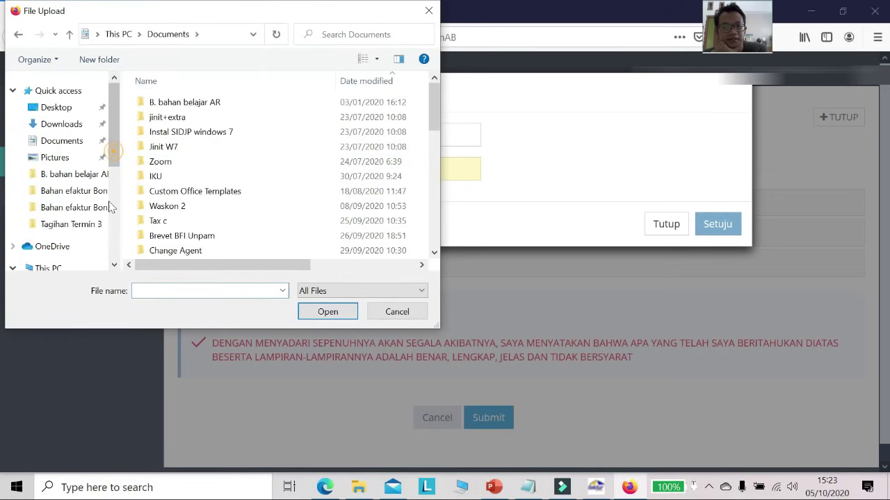
pyautogui.click(78, 192)
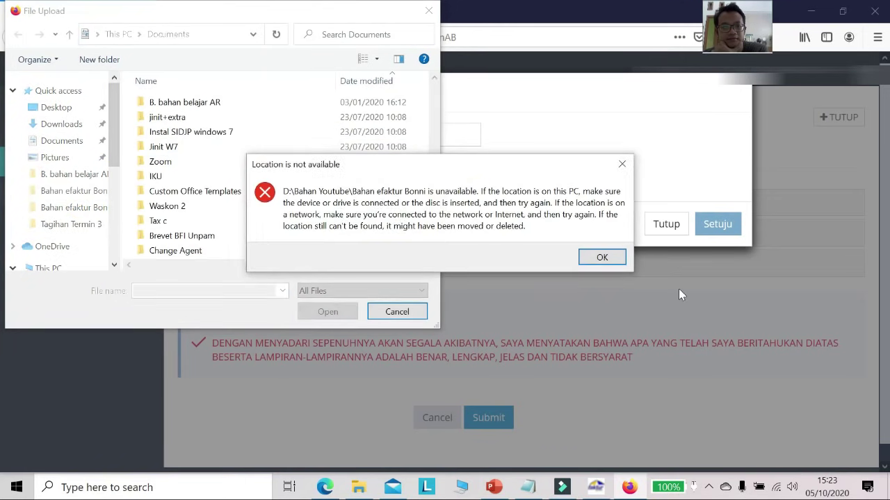
pyautogui.click(603, 257)
pyautogui.click(82, 210)
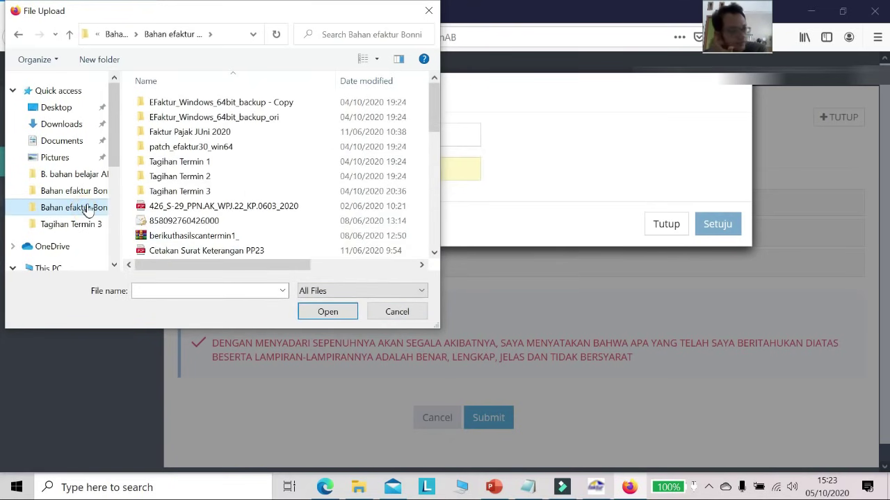
pyautogui.doubleClick(184, 221)
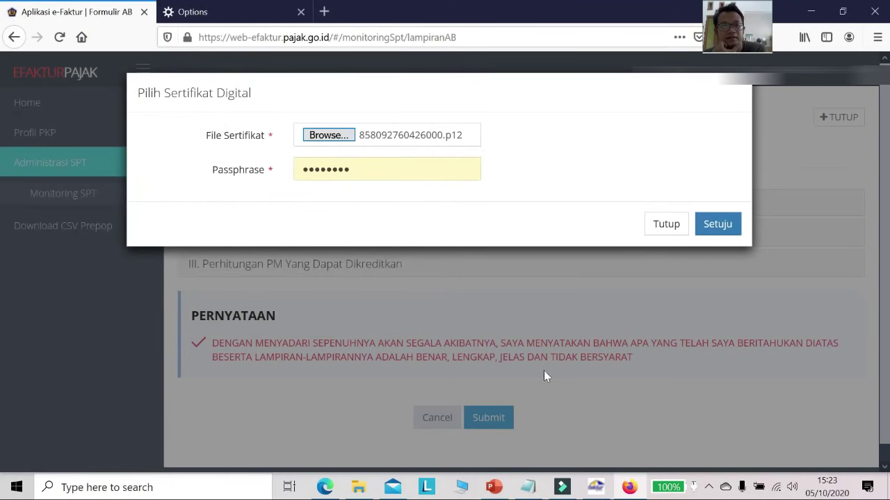
# Copy the certificate passphrase from the Notepad file, enter it in Passphrase, approve the Lampiran AB submission and dismiss the message.
pyautogui.click(539, 487)
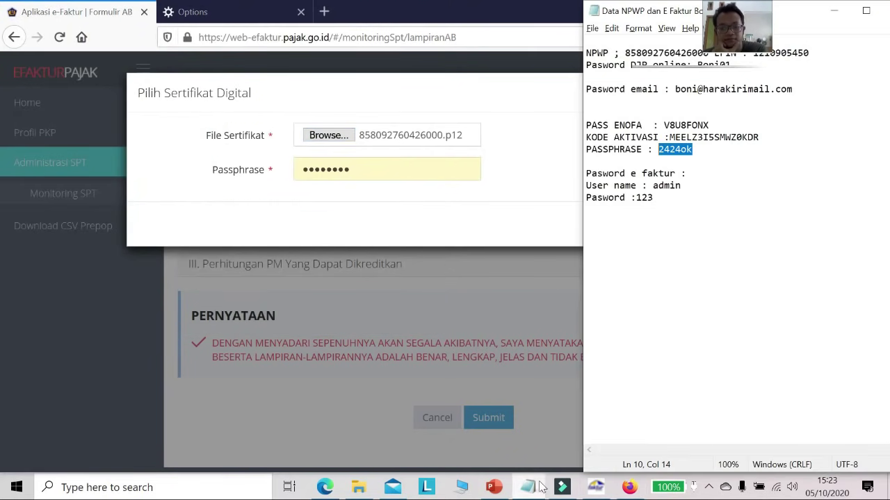
pyautogui.rightClick(683, 158)
pyautogui.click(701, 189)
pyautogui.doubleClick(427, 167)
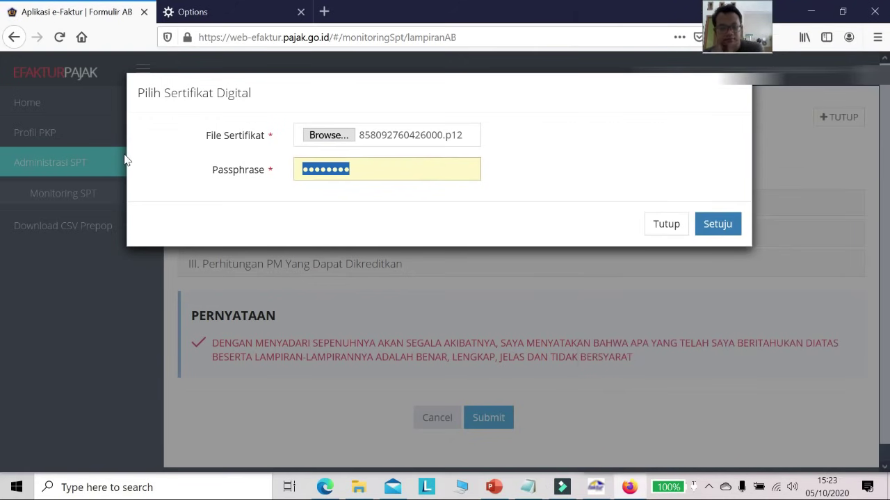
pyautogui.hotkey('ctrl', 'v')
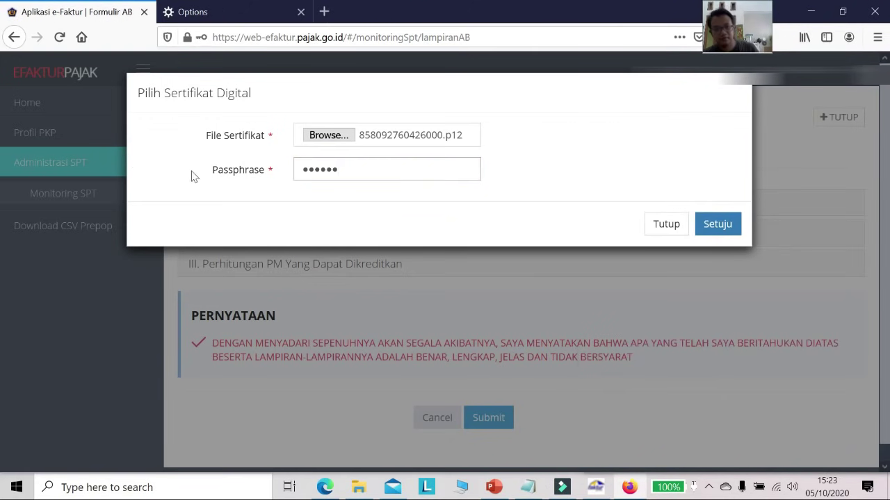
pyautogui.click(716, 227)
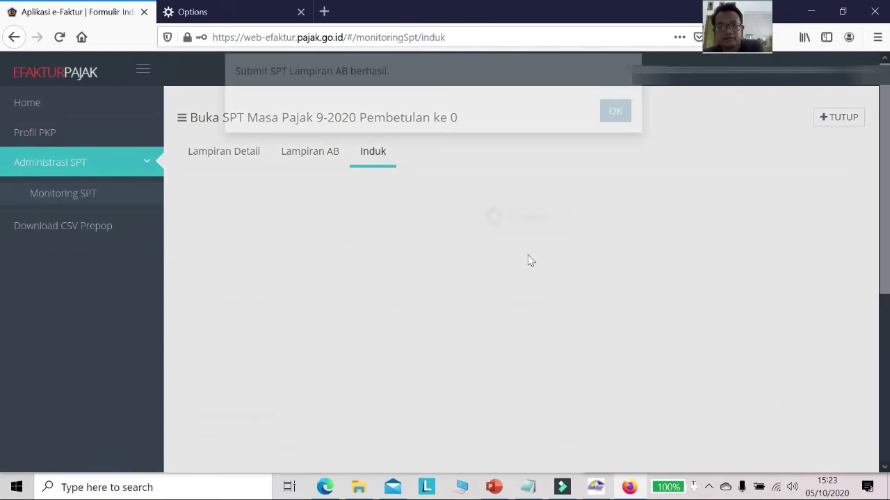
pyautogui.click(616, 131)
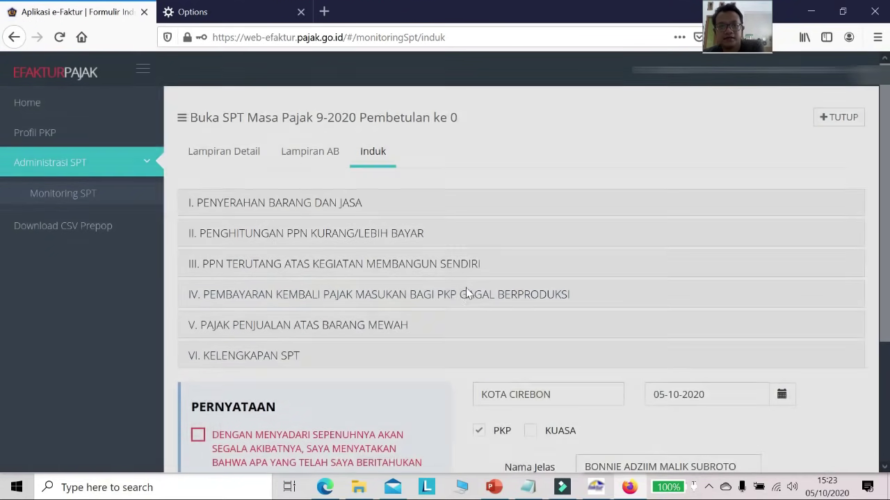
# Accept the Pernyataan in the Induk form of the September 2020 SPT and try to submit the form.
pyautogui.scroll(-3, 465, 294)
pyautogui.click(495, 417)
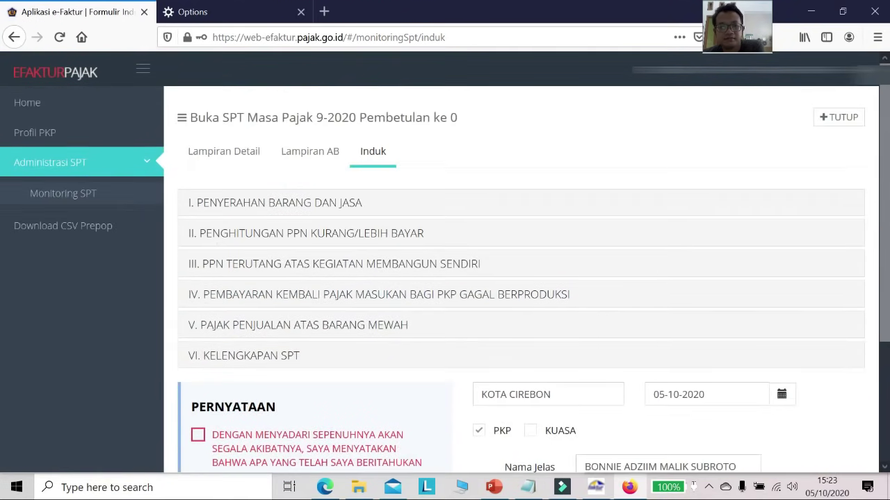
pyautogui.scroll(-3, 368, 278)
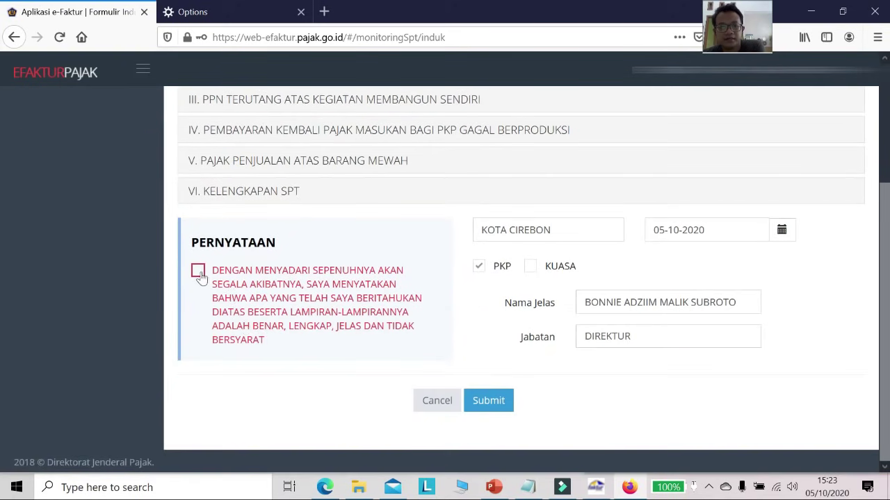
pyautogui.click(368, 343)
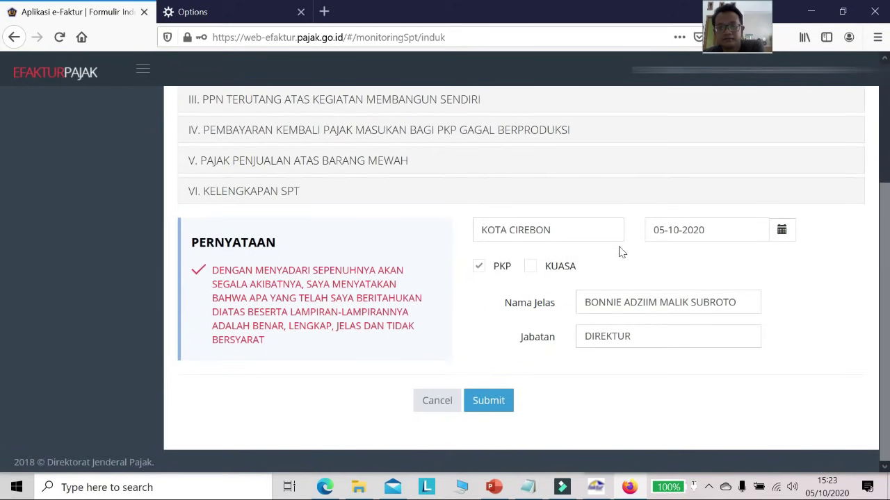
pyautogui.click(494, 406)
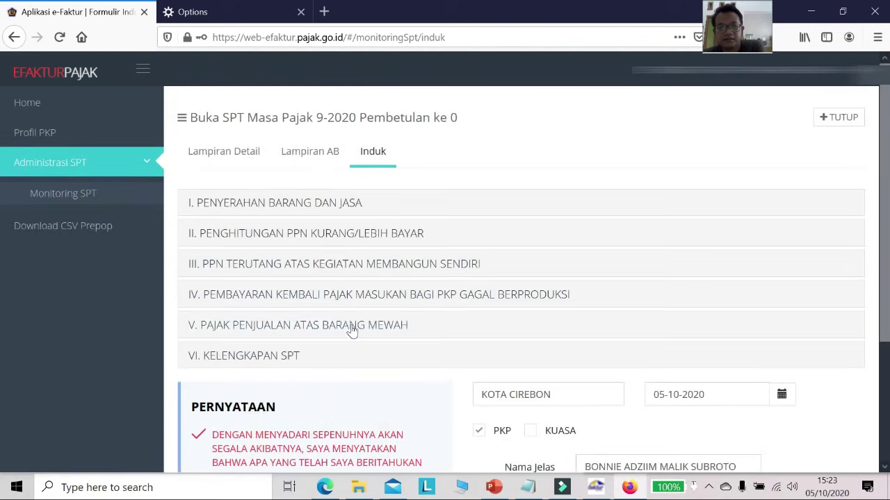
pyautogui.scroll(-3, 435, 421)
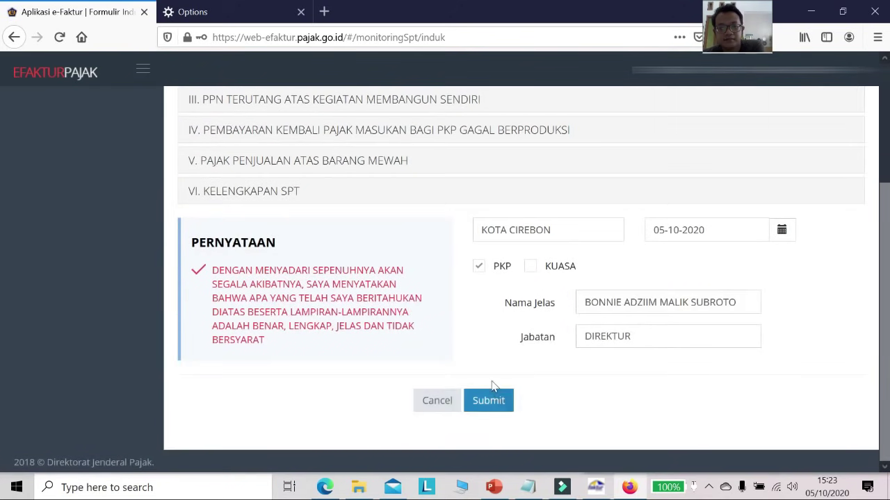
pyautogui.click(498, 406)
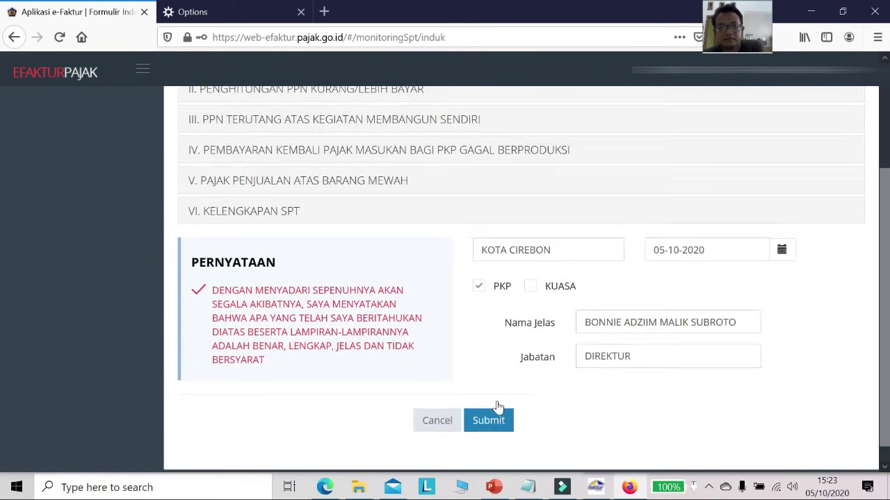
# Review sections I and II of the Induk form, submit it and dismiss the message.
pyautogui.scroll(-3, 549, 303)
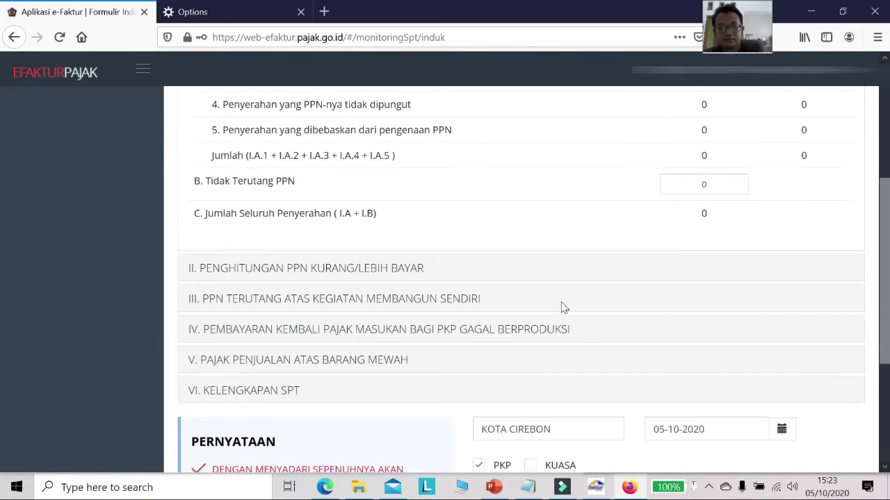
pyautogui.click(335, 266)
pyautogui.scroll(-5, 334, 267)
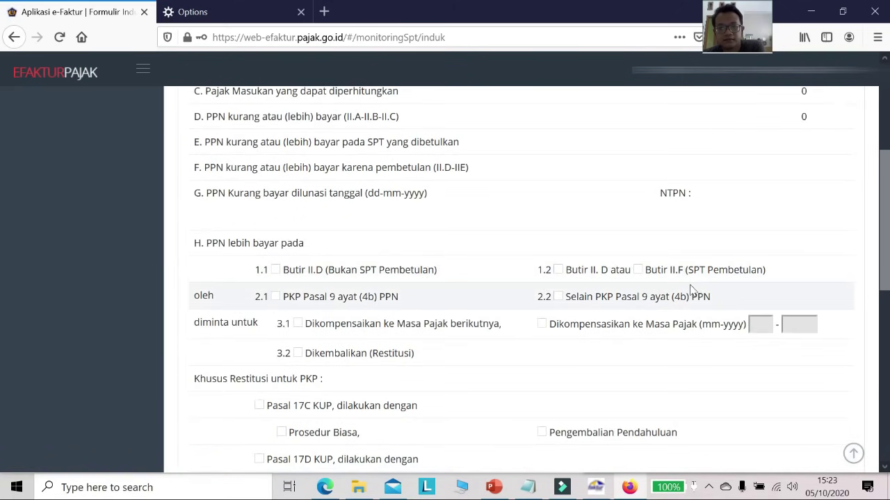
pyautogui.scroll(-3, 695, 289)
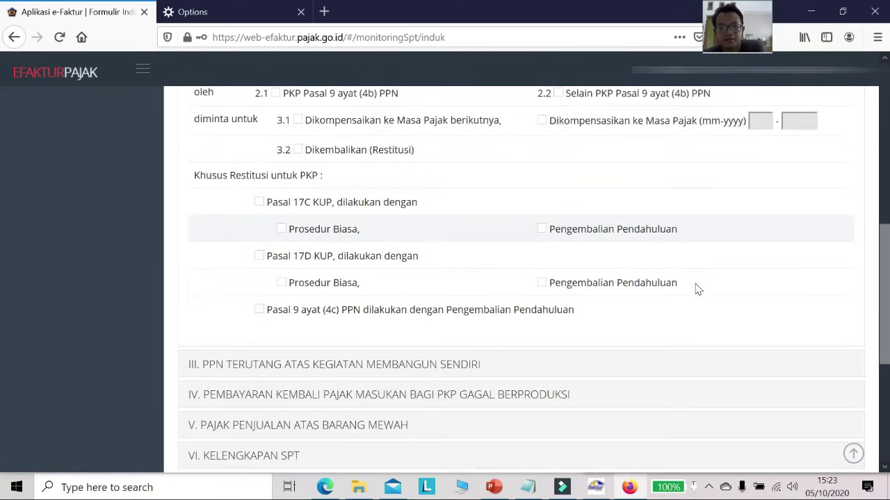
pyautogui.scroll(3, 695, 288)
pyautogui.scroll(4, 695, 288)
pyautogui.scroll(-1, 592, 387)
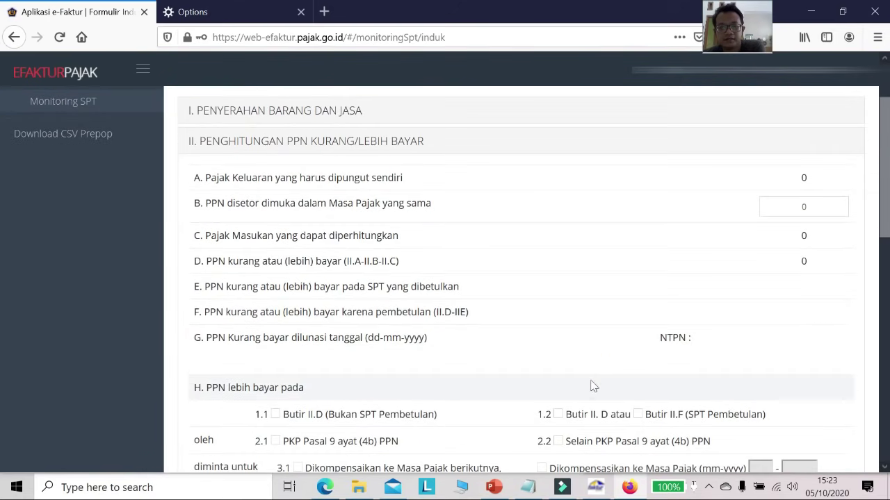
pyautogui.scroll(-5, 560, 395)
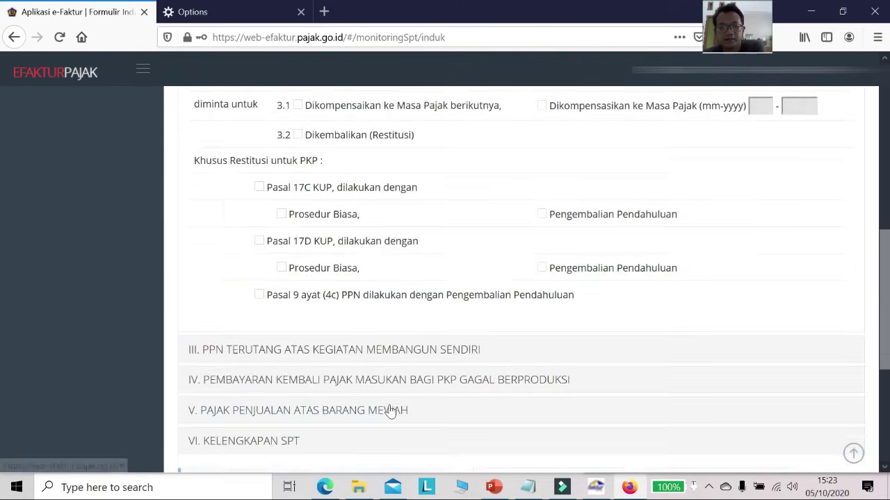
pyautogui.scroll(-3, 482, 426)
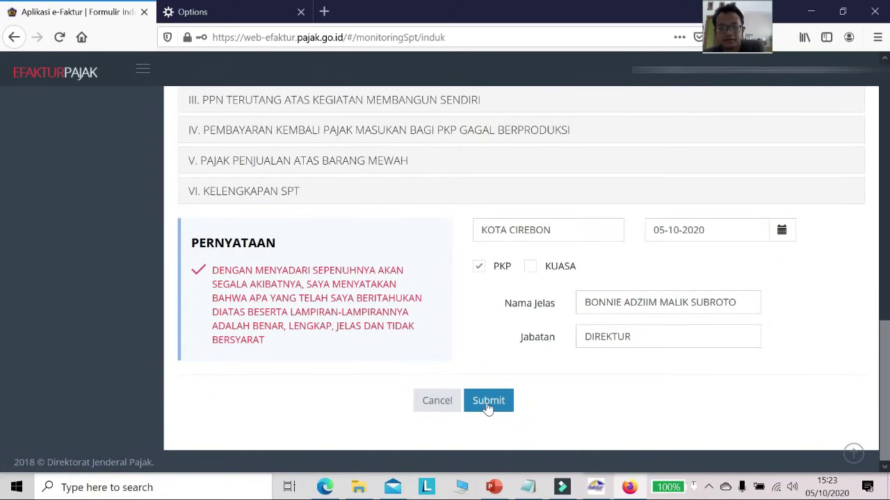
pyautogui.click(488, 402)
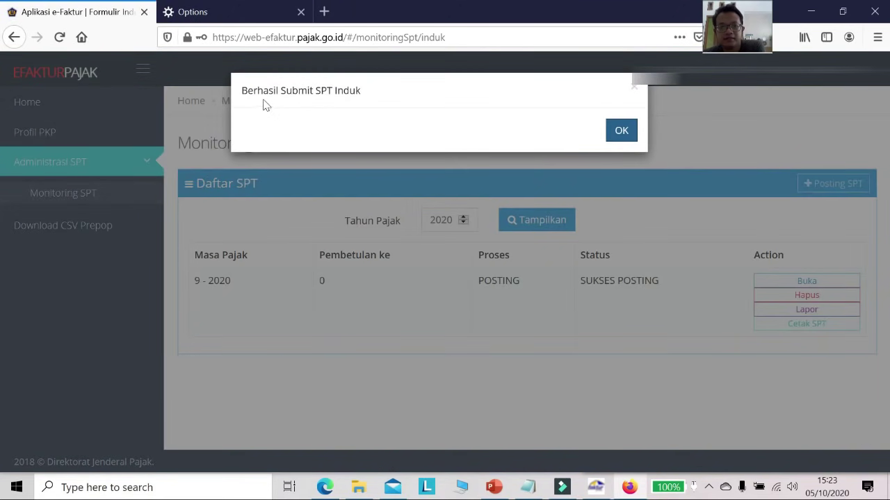
pyautogui.click(622, 135)
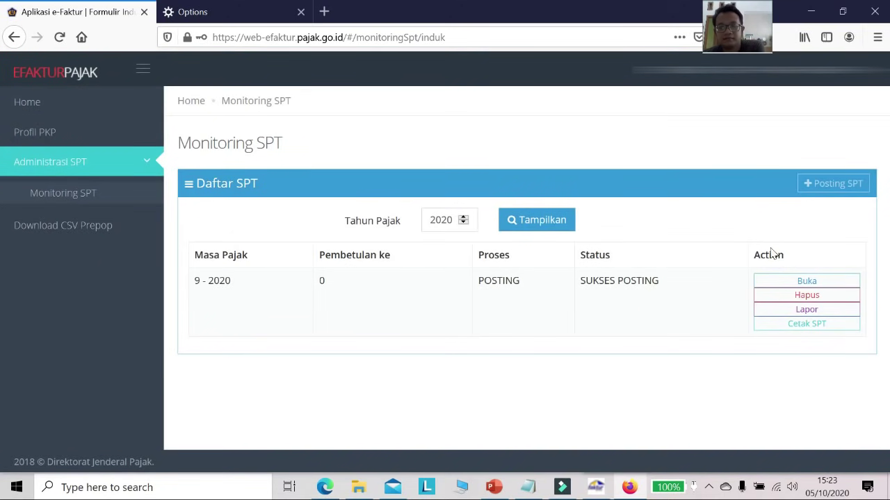
# Report the 9-2020 SPT without attaching a File Lampiran and dismiss the message.
pyautogui.click(820, 311)
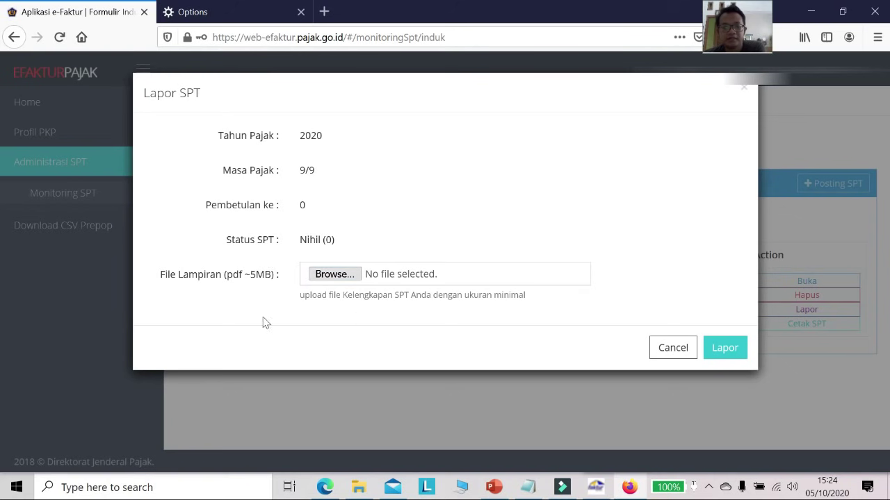
pyautogui.click(725, 349)
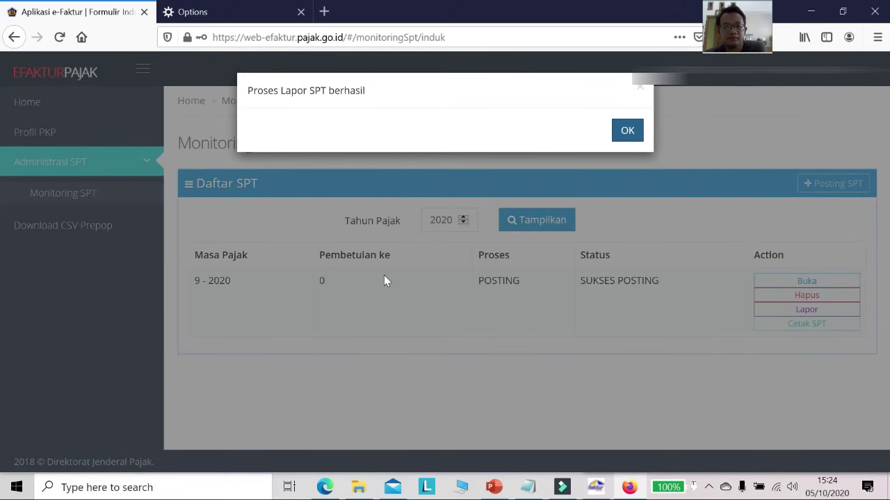
pyautogui.click(626, 139)
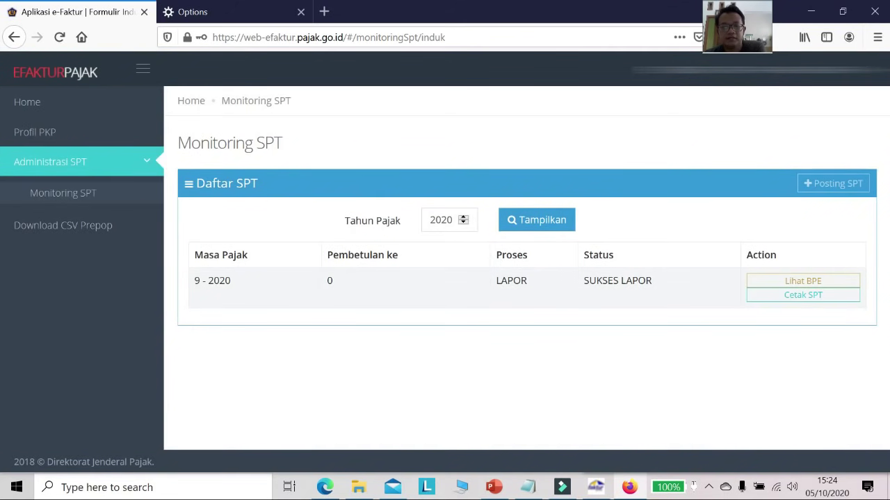
# Highlight the 9-2020 entry in Daftar SPT and refresh the list for Tahun Pajak 2020.
pyautogui.moveTo(199, 281); pyautogui.dragTo(707, 276)
pyautogui.click(707, 276)
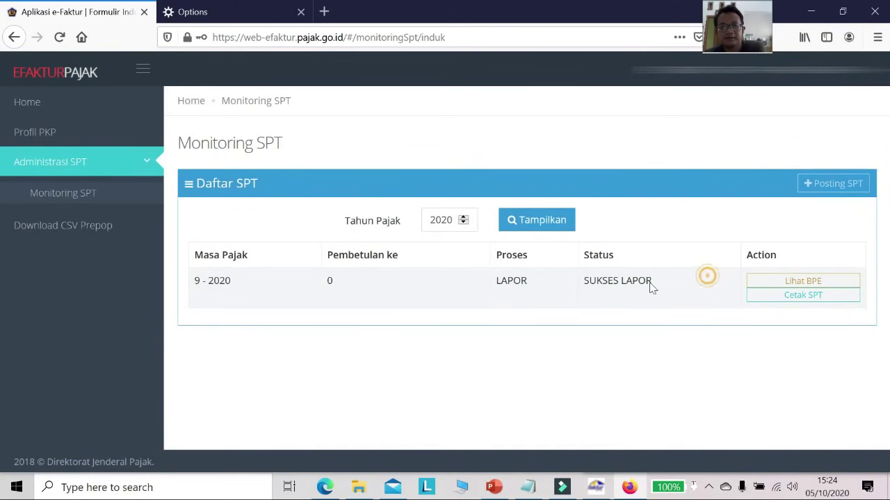
pyautogui.moveTo(206, 280); pyautogui.dragTo(695, 281)
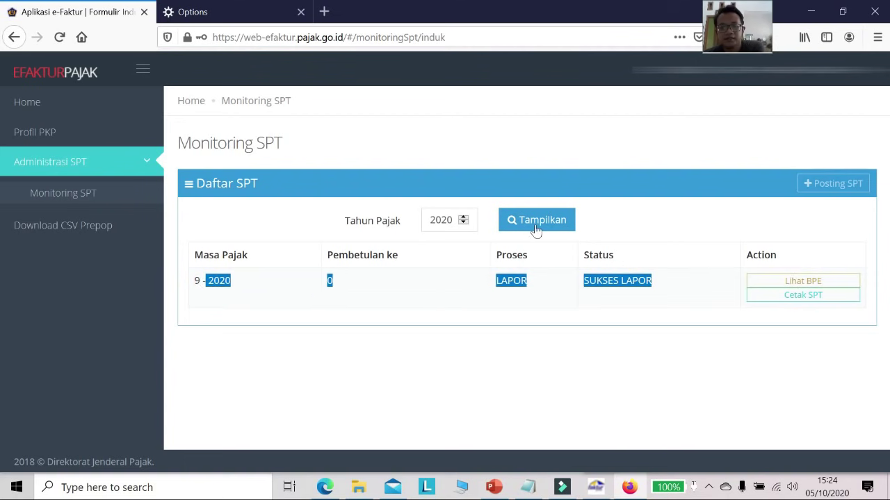
pyautogui.click(536, 222)
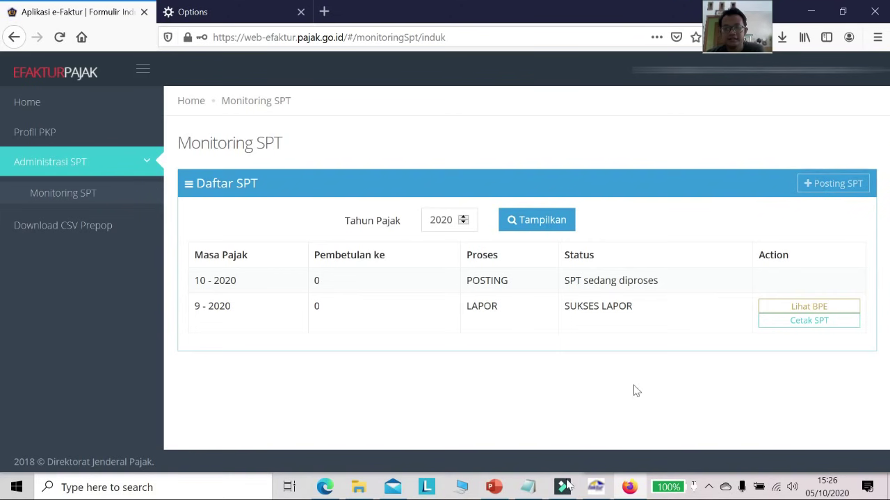
# Switch to the desktop e-Faktur application, view its SPT Posting form, close it and return to Firefox.
pyautogui.click(595, 487)
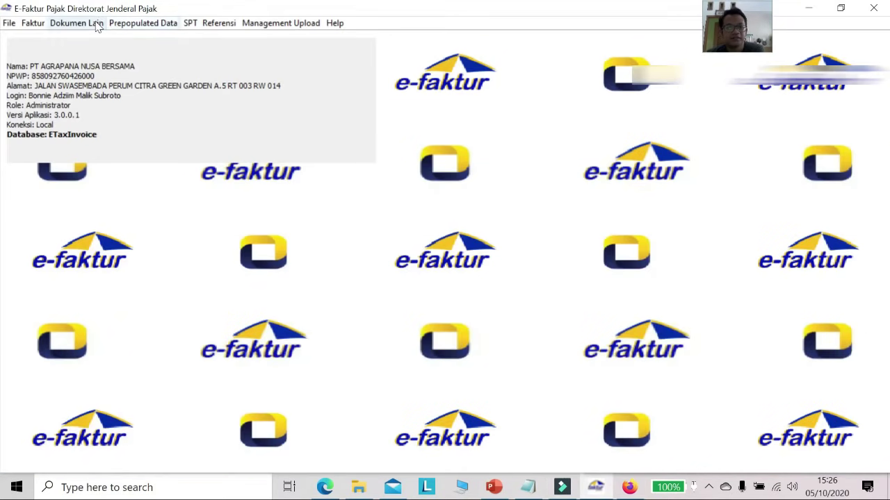
pyautogui.click(142, 22)
pyautogui.moveTo(77, 25)
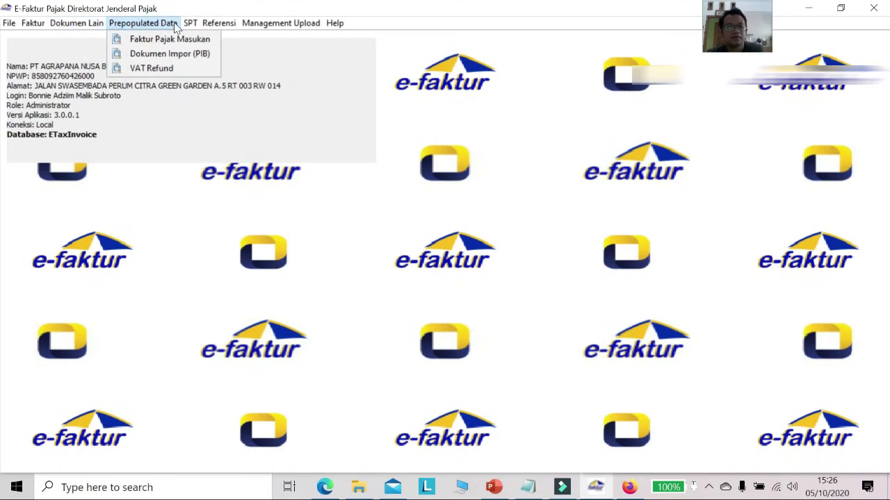
pyautogui.moveTo(190, 23)
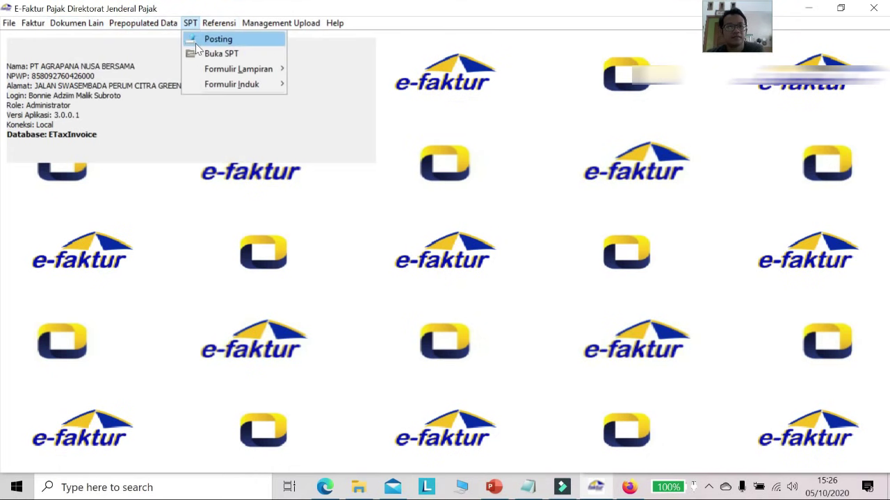
pyautogui.click(200, 39)
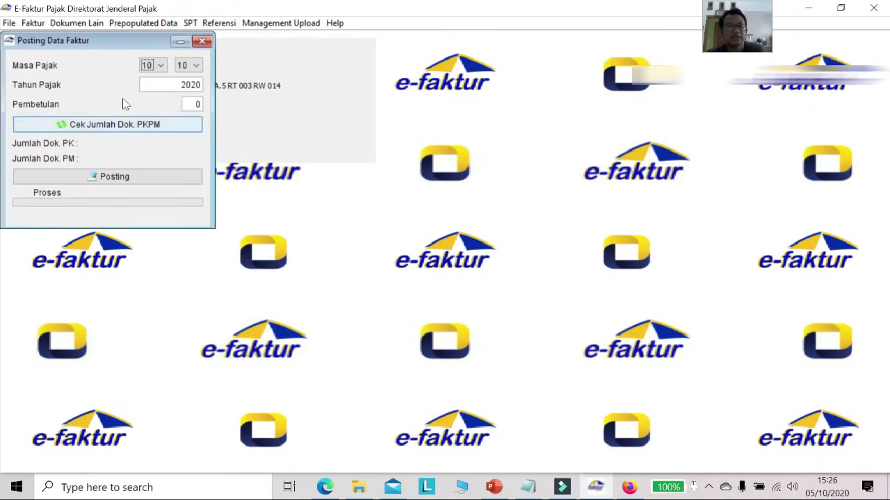
pyautogui.click(201, 41)
pyautogui.click(627, 488)
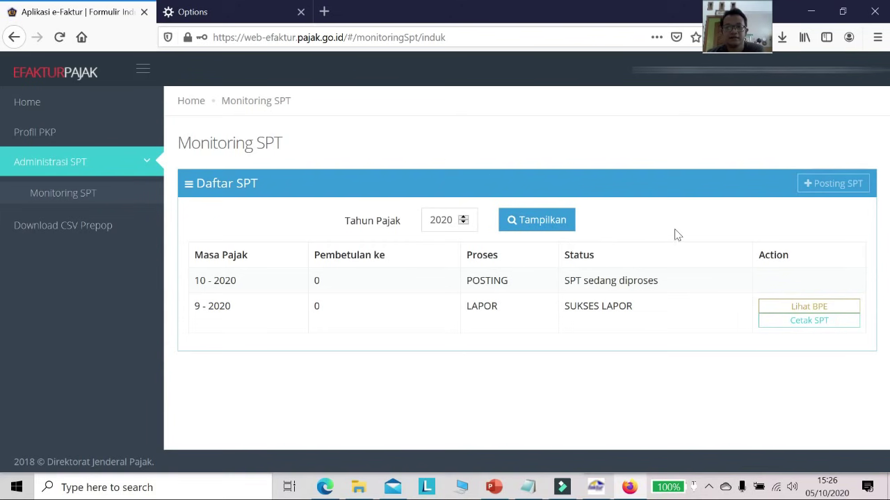
# View the Posting SPT form in web e-Faktur, highlight its Pembetulan Ke value and cancel the form.
pyautogui.click(835, 183)
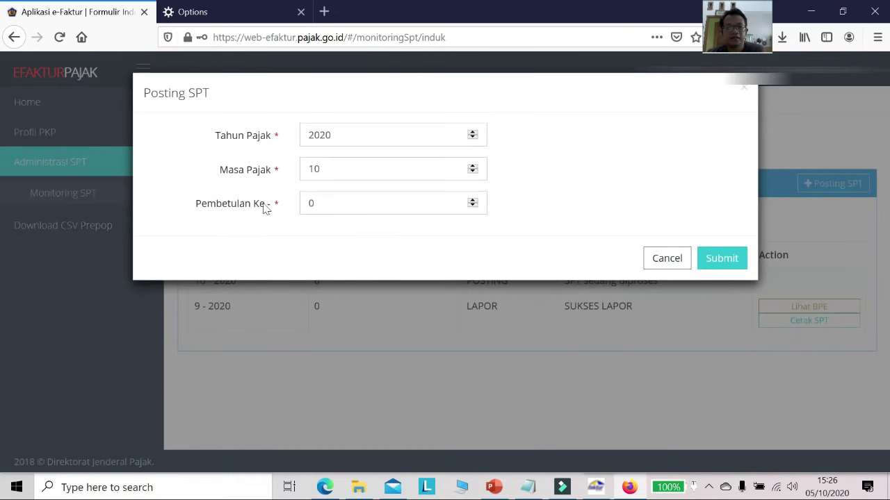
pyautogui.doubleClick(408, 202)
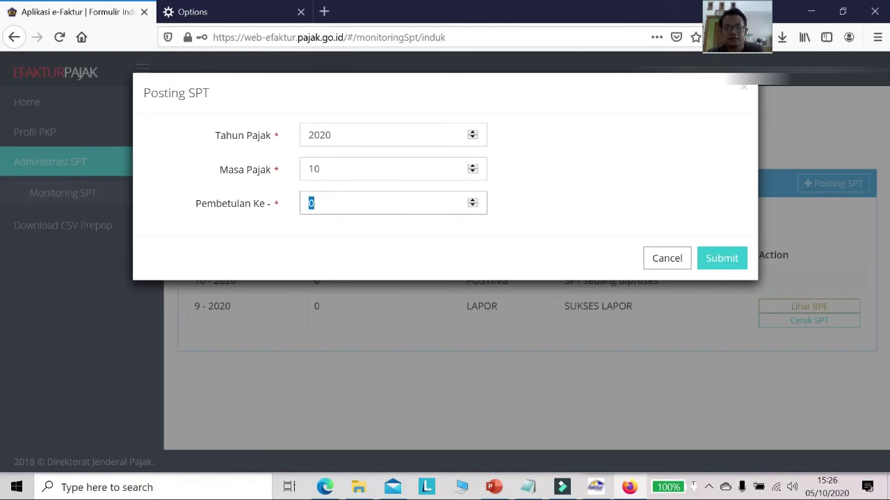
pyautogui.click(669, 259)
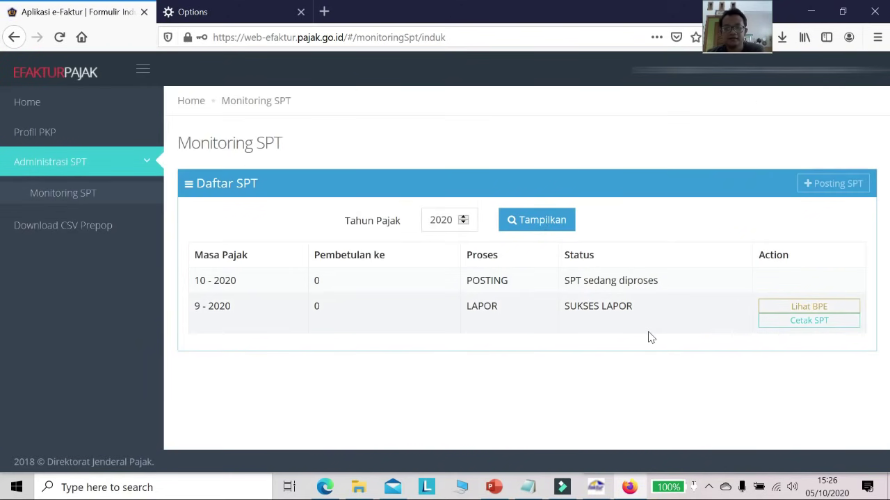